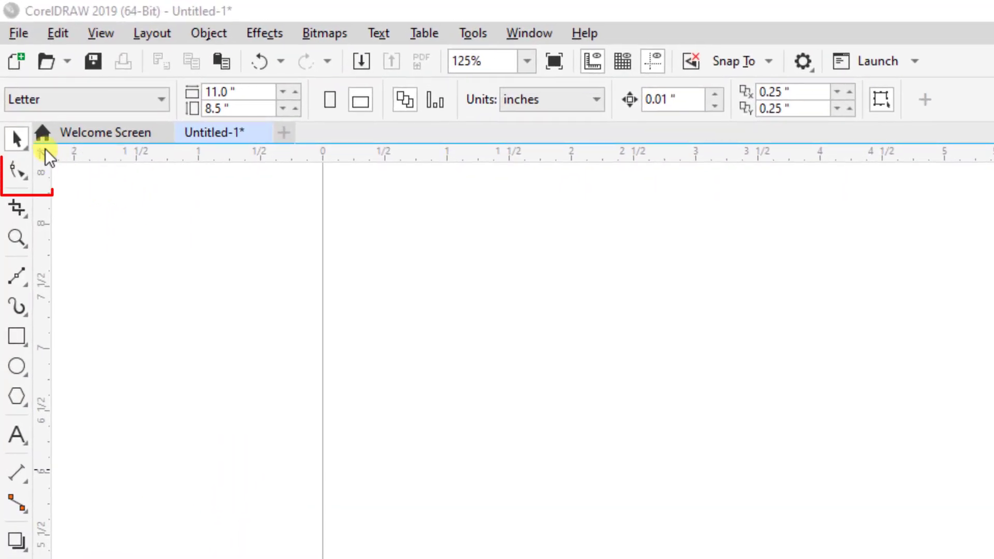
click(23, 172)
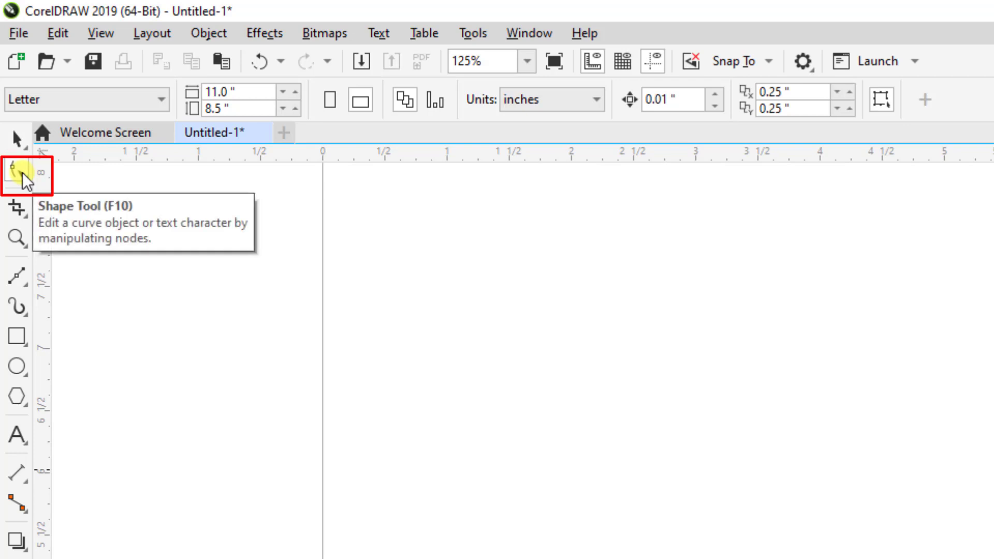
click(22, 173)
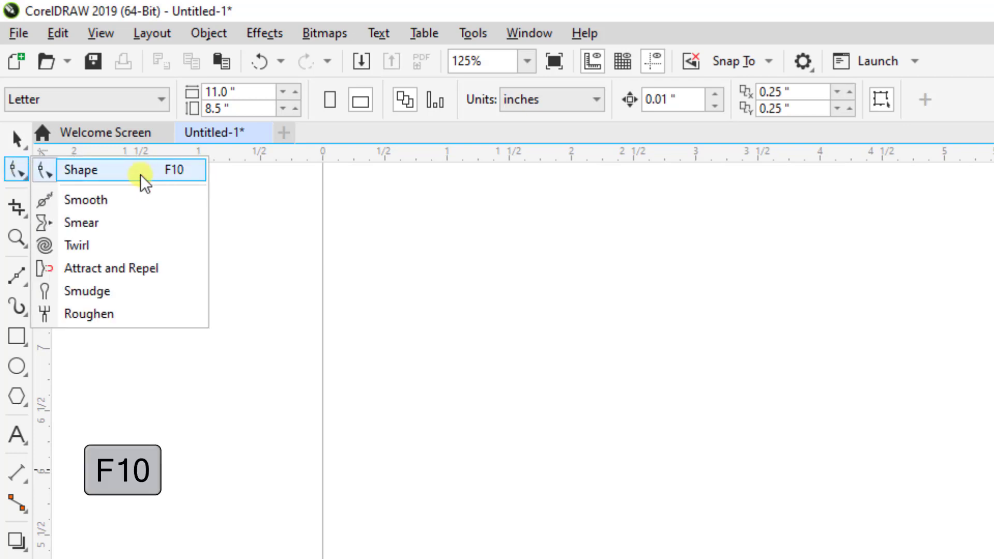
click(302, 266)
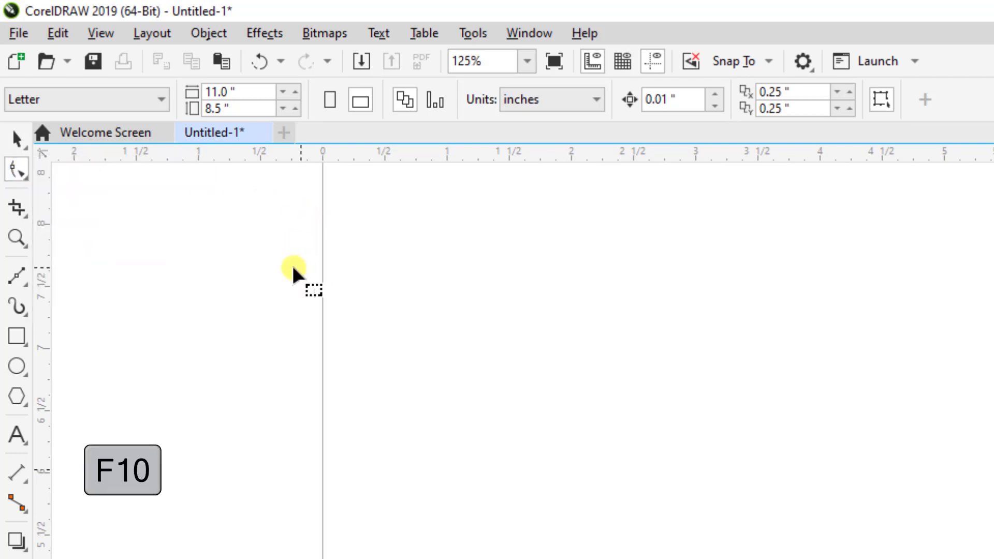
click(17, 171)
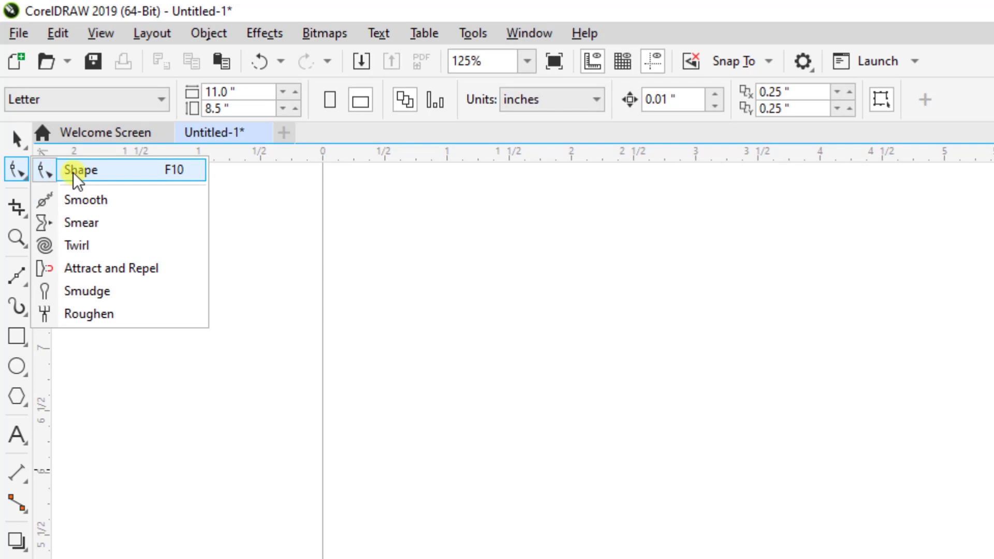
click(510, 422)
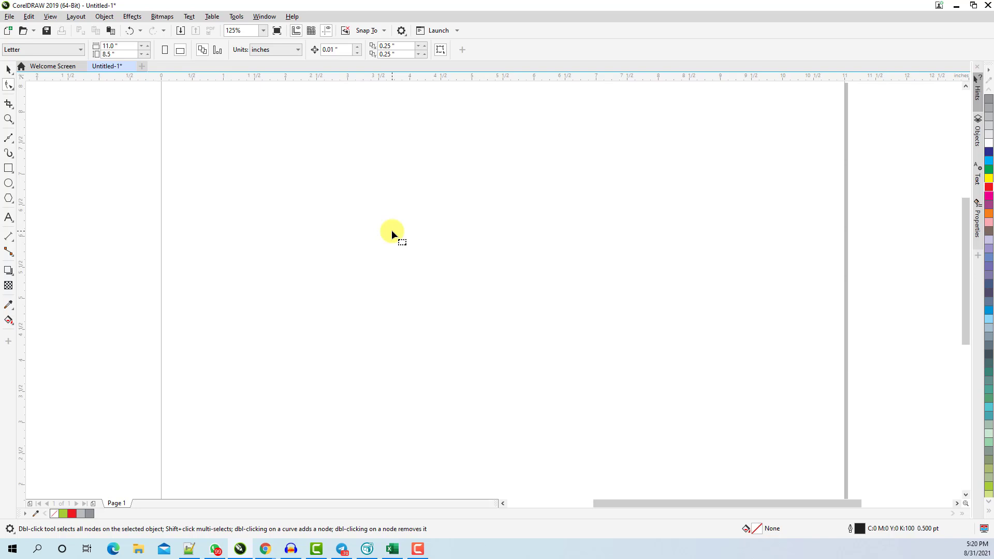
Step: Draw a rectangle about 3.65 by 1.76 inches and round all its corners to a radius of about 0.88 inches with the Shape tool
click(9, 168)
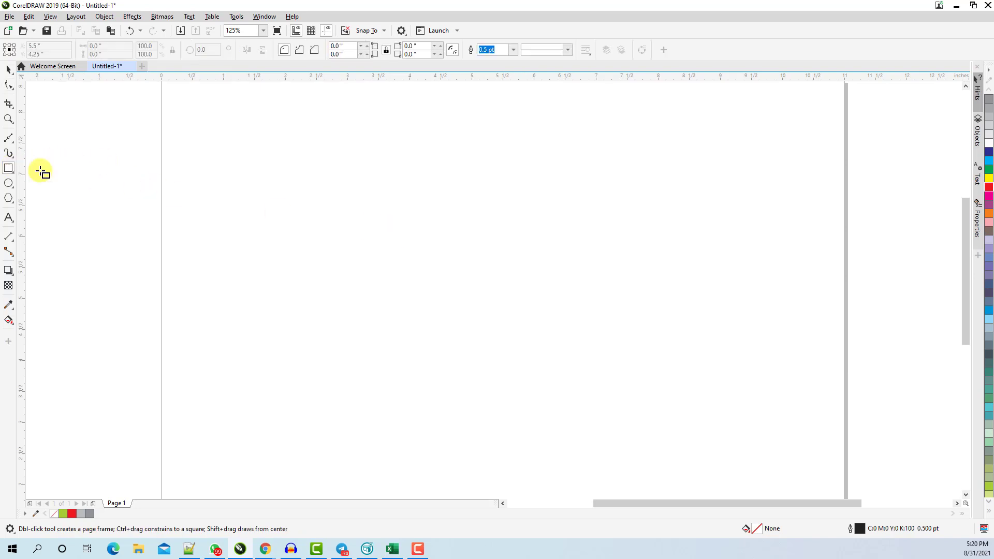
mouse_move(324, 186)
mouse_down()
mouse_move(418, 235)
mouse_move(550, 280)
mouse_move(551, 295)
mouse_up()
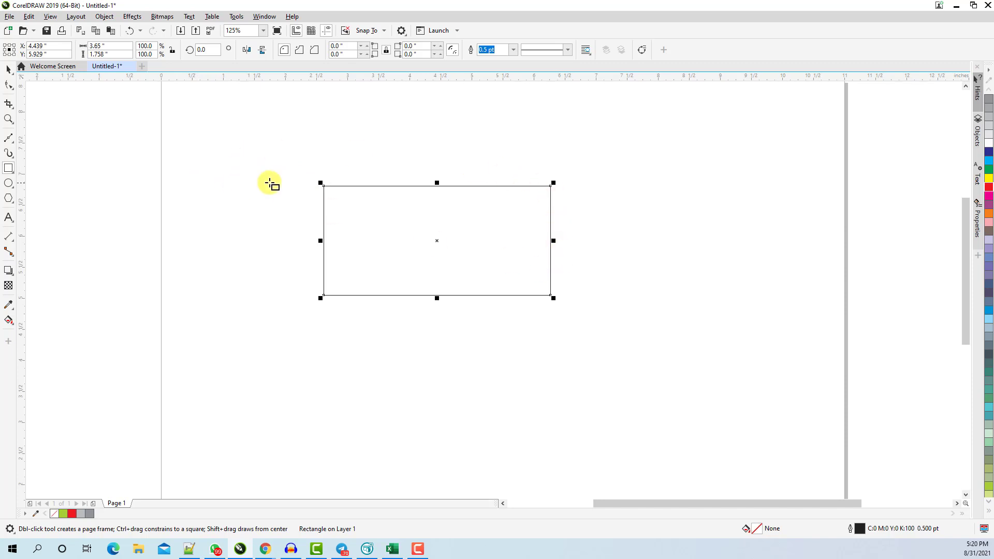
click(11, 87)
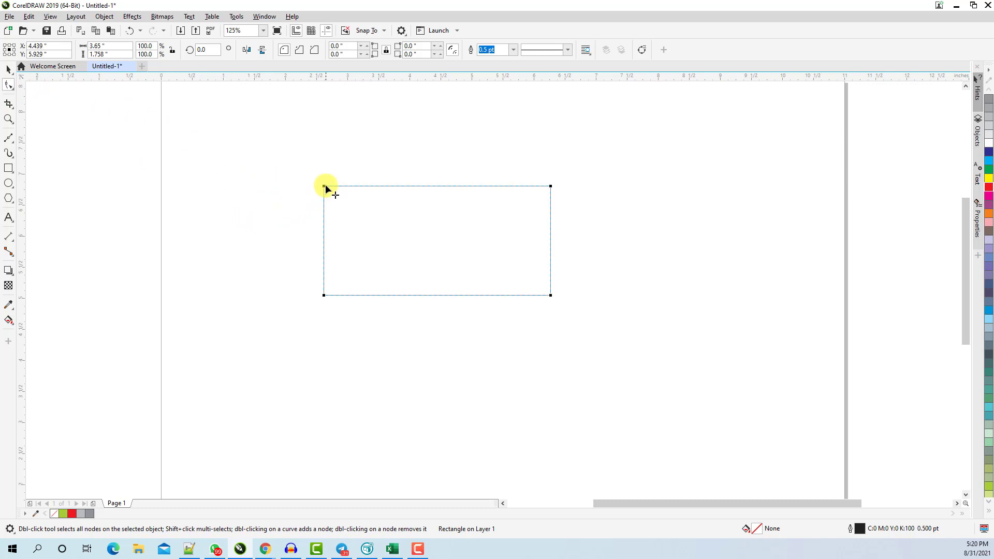
drag(324, 186, 386, 213)
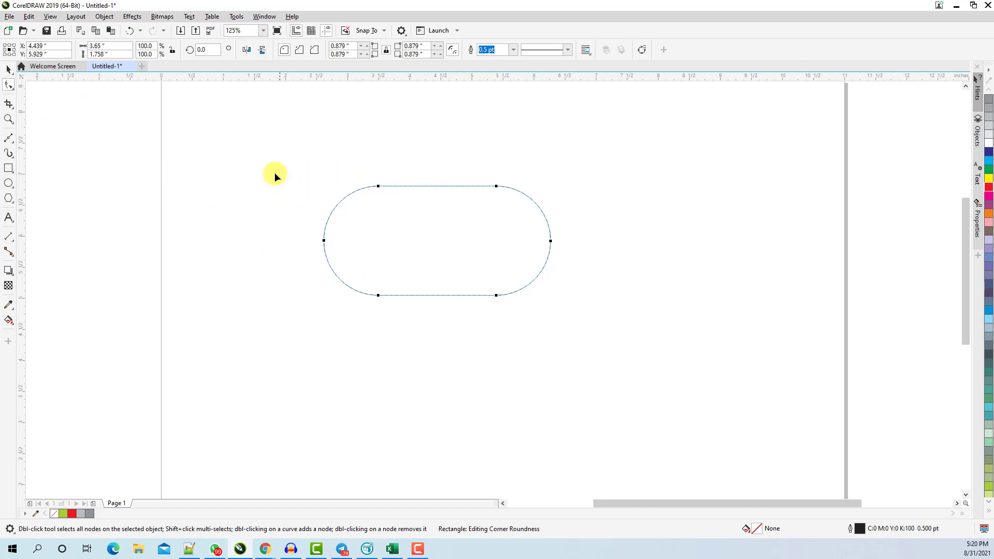
Step: Delete the rounded rectangle and draw a nearly horizontal 2-Point Line about 4.73 inches long across the upper part of the page
click(9, 69)
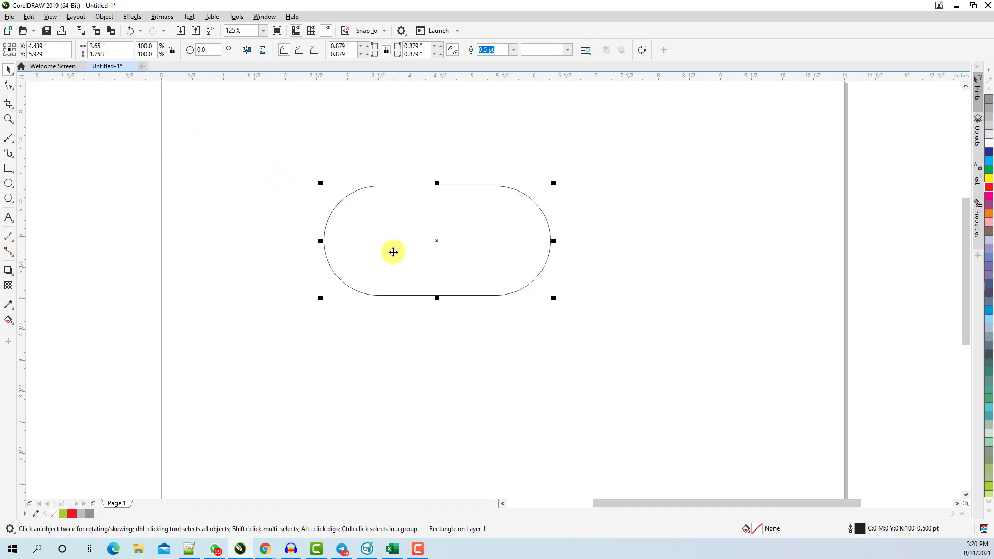
key(Delete)
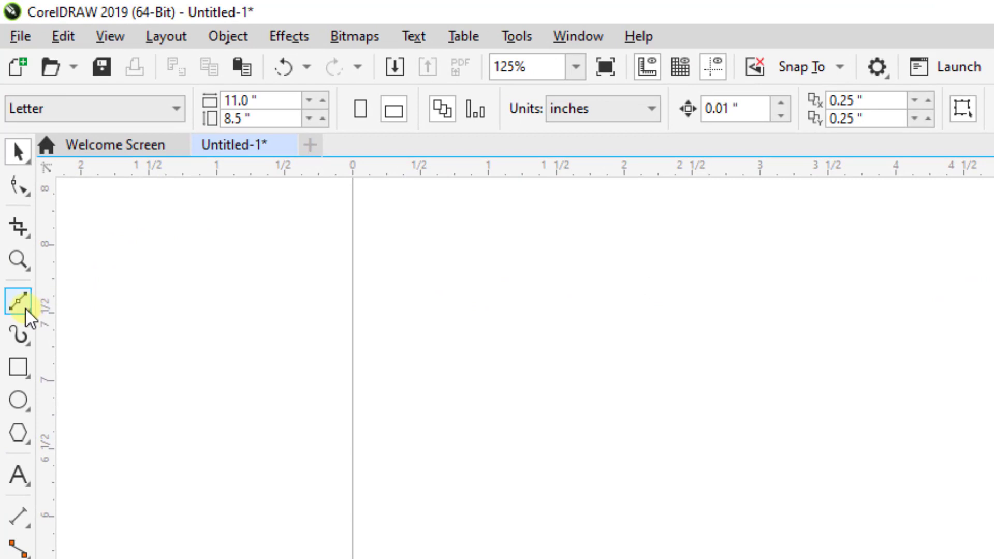
click(27, 310)
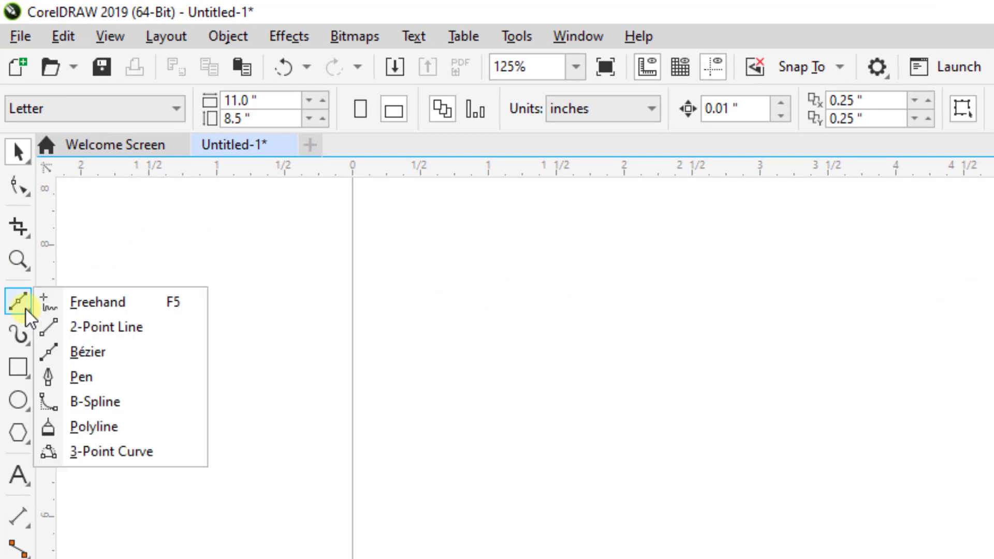
click(130, 332)
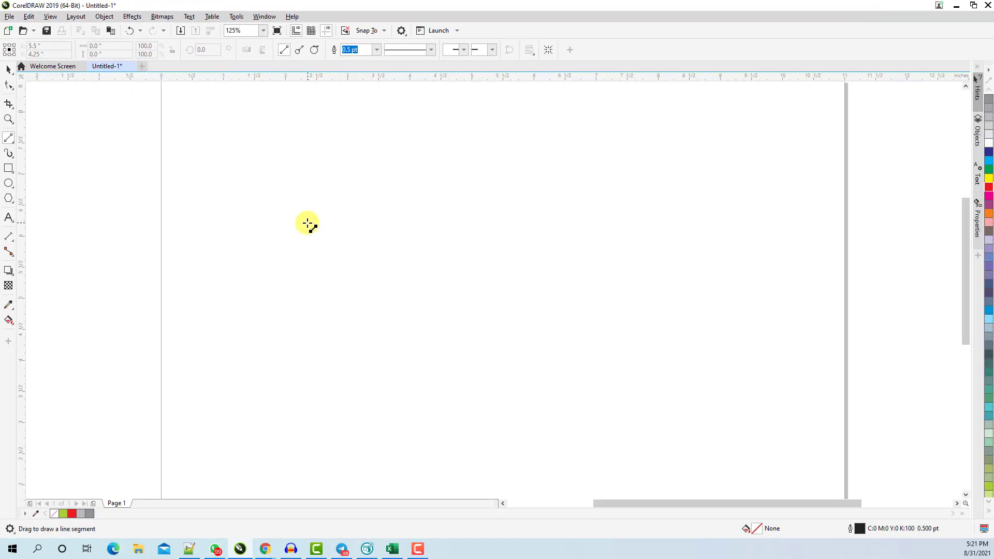
drag(324, 238, 599, 223)
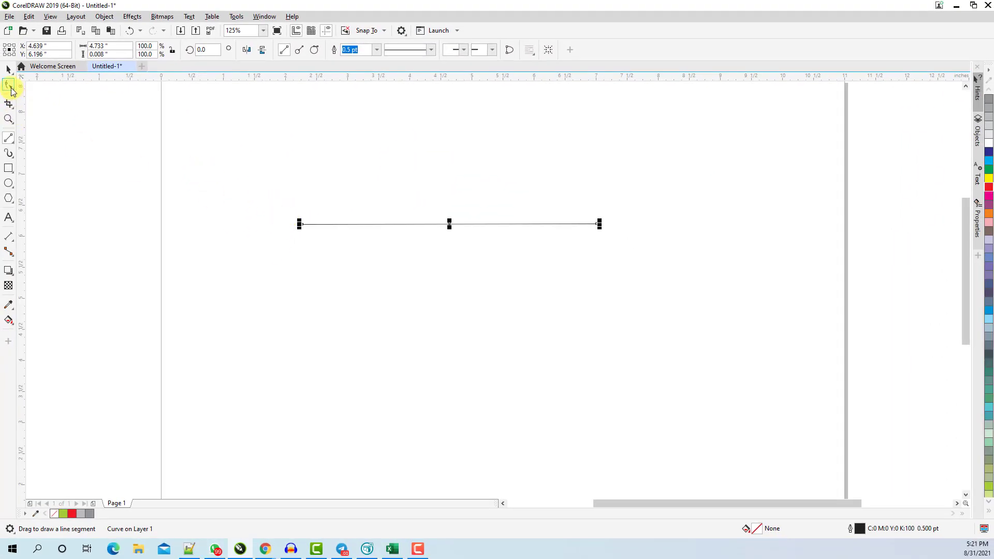
Step: Select the line's start node and its end node in turn with the Shape tool
click(11, 88)
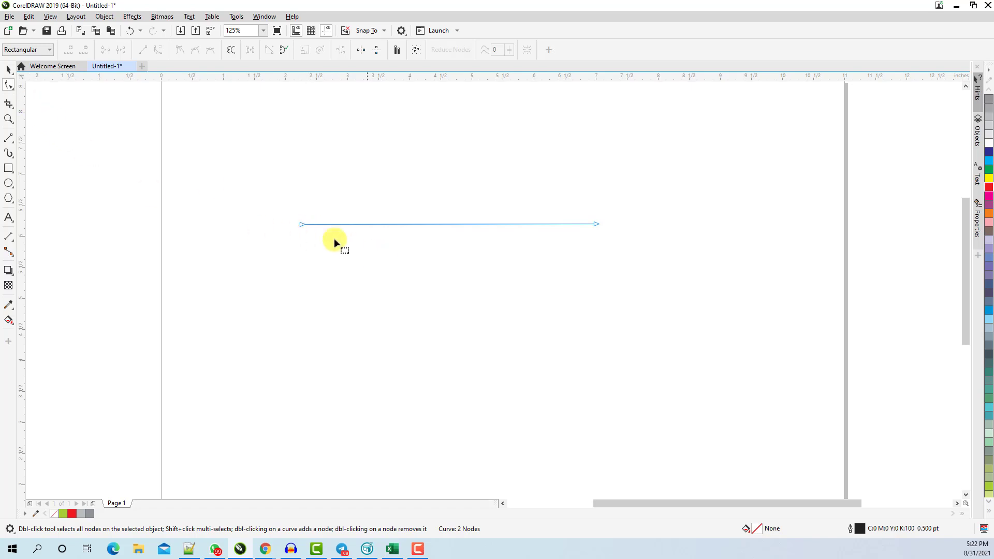
click(302, 226)
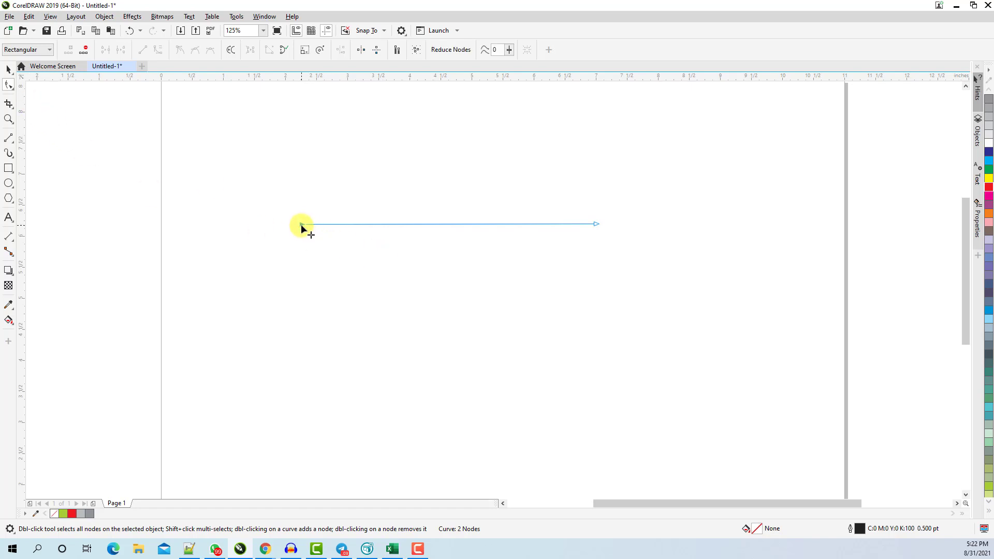
mouse_move(302, 226)
mouse_down()
mouse_move(309, 314)
mouse_move(298, 187)
mouse_move(291, 260)
mouse_move(301, 226)
mouse_up()
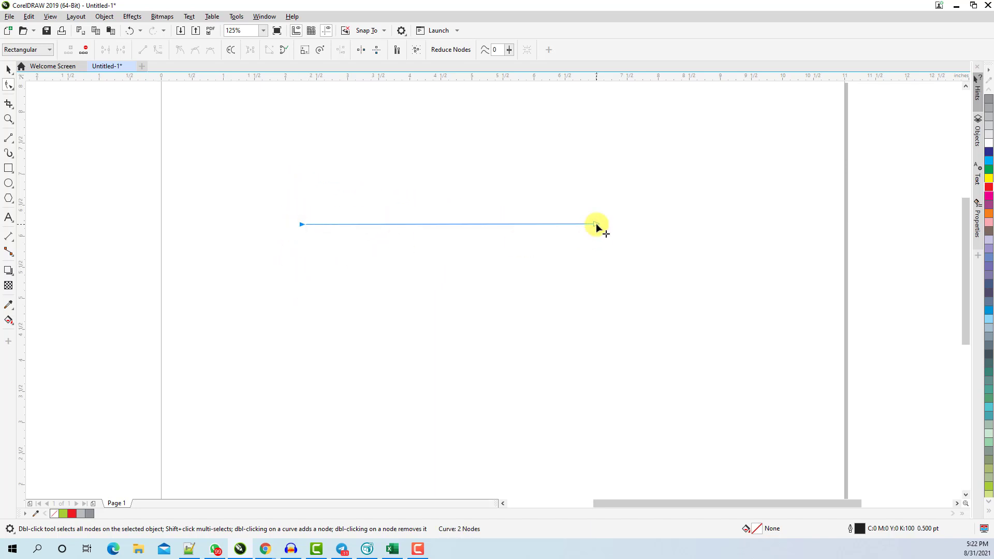
mouse_move(597, 227)
mouse_down()
mouse_move(593, 309)
mouse_move(605, 220)
mouse_move(602, 237)
mouse_move(597, 224)
mouse_up()
Step: Add three nodes along the line between its two end nodes
double_click(346, 225)
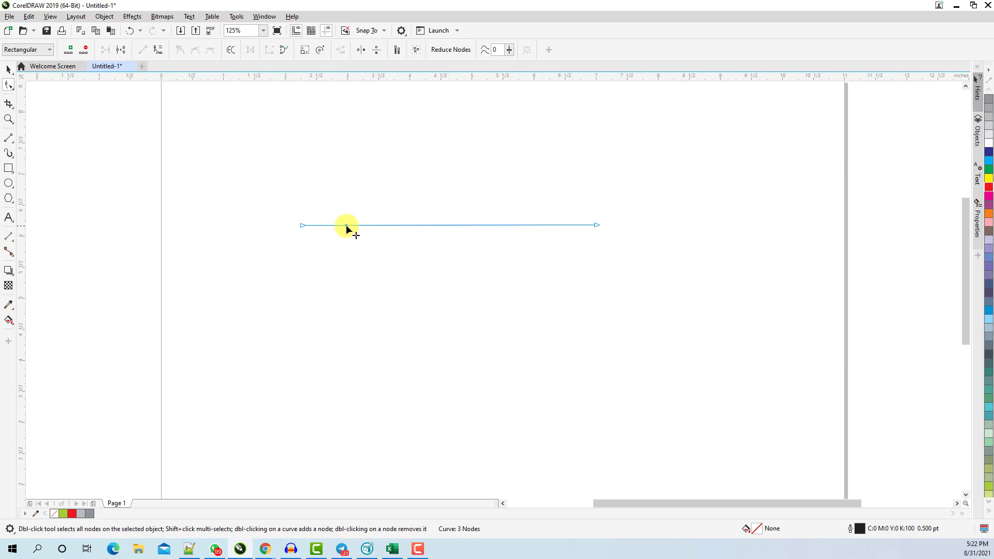
right_click(420, 226)
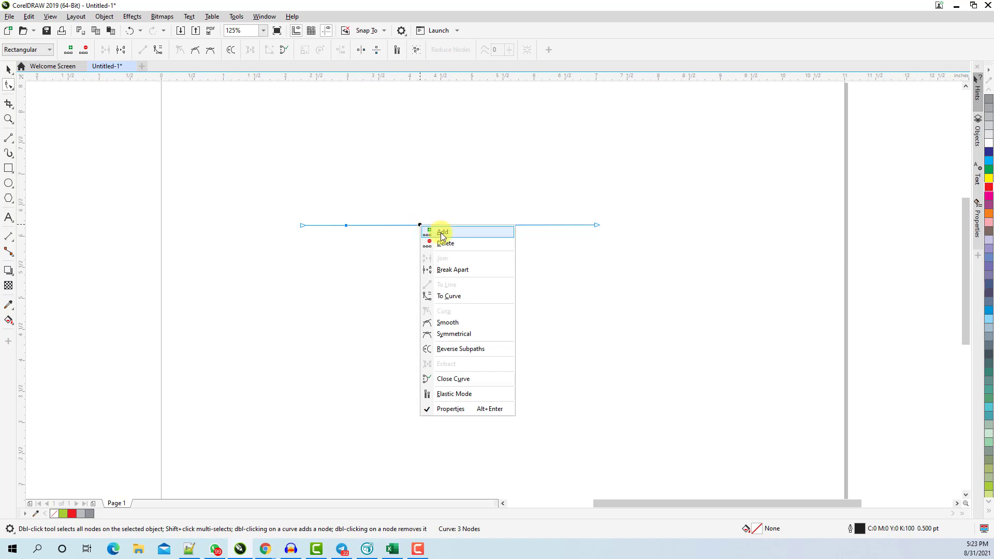
click(443, 234)
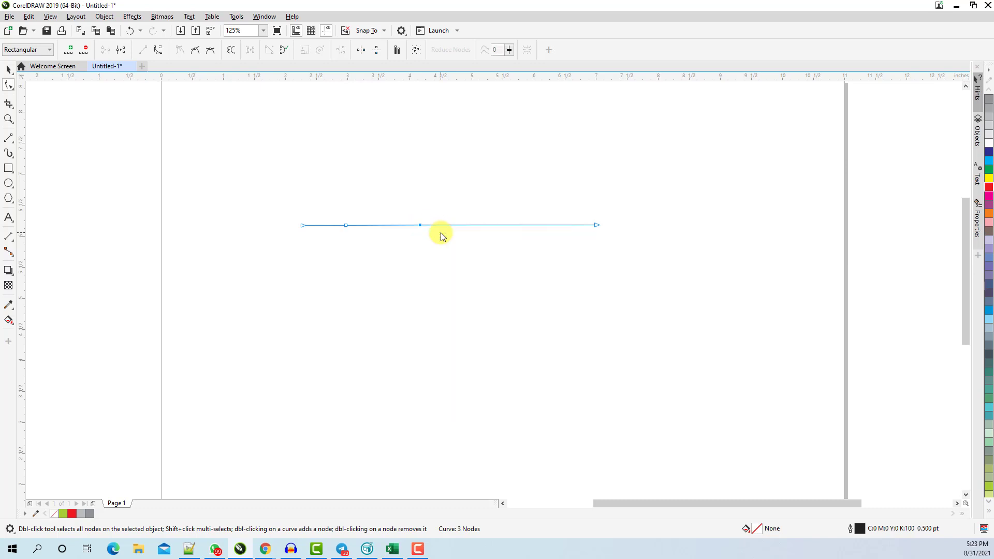
right_click(524, 223)
click(536, 231)
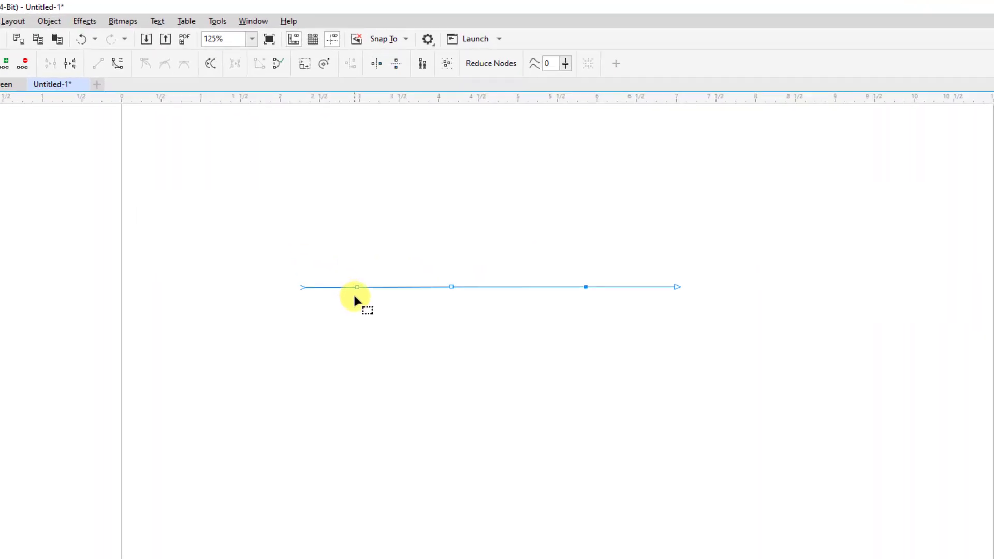
Step: Bend the line by moving its first and middle inner nodes above their original level and its third inner node below it
click(357, 287)
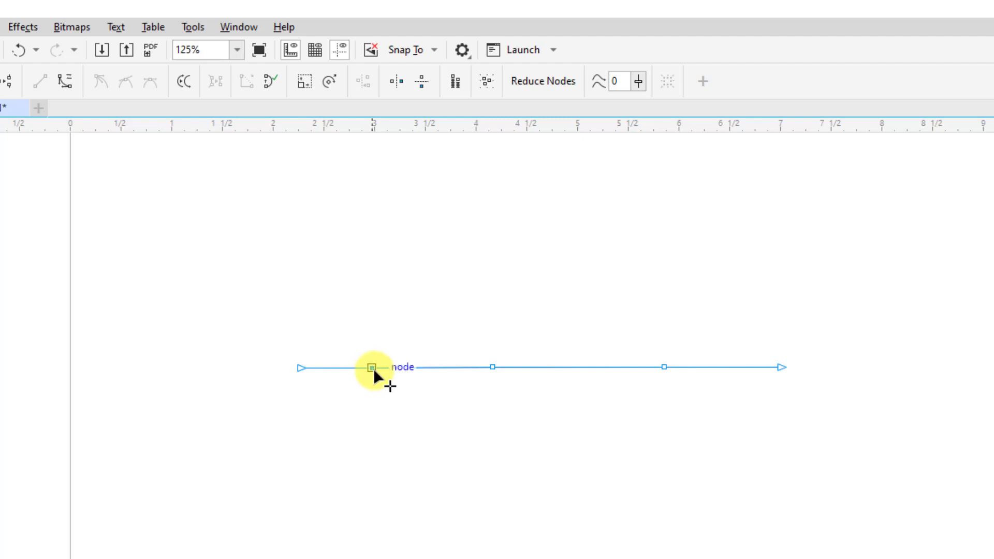
drag(373, 367, 385, 444)
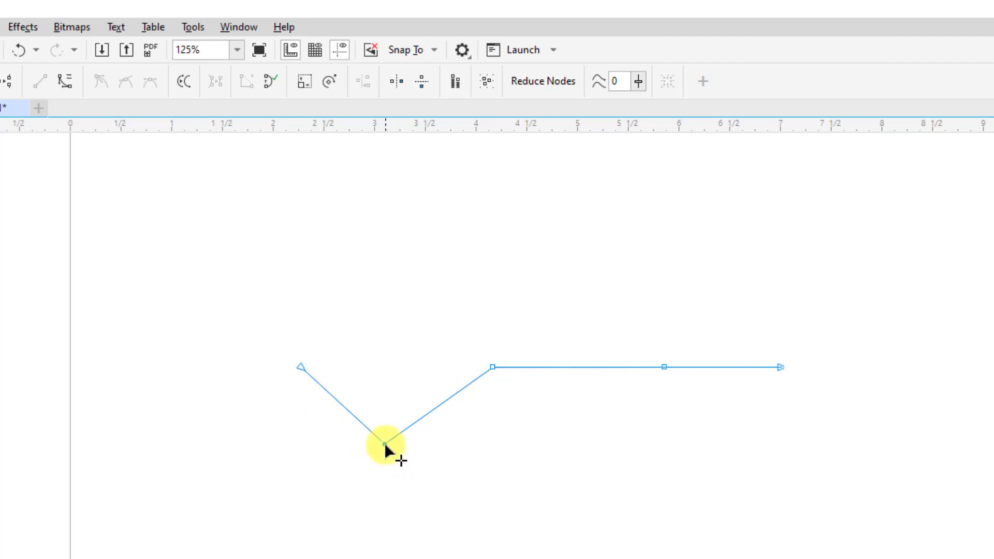
drag(384, 443, 395, 347)
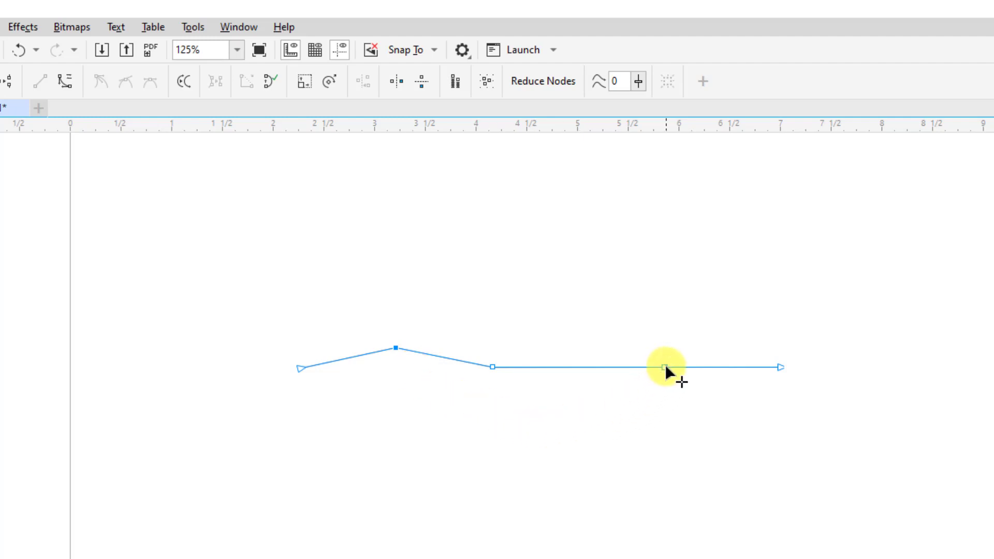
drag(665, 367, 660, 484)
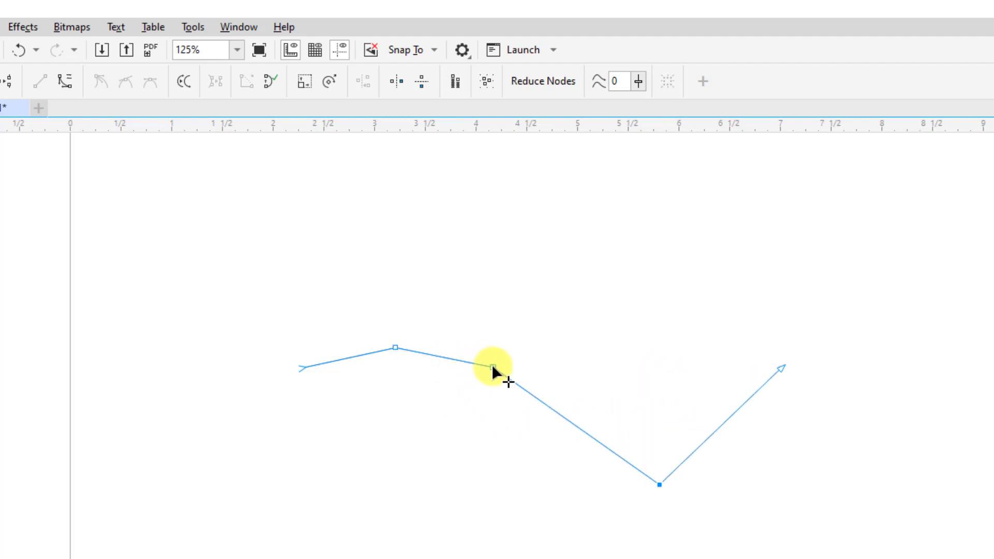
drag(492, 366, 536, 293)
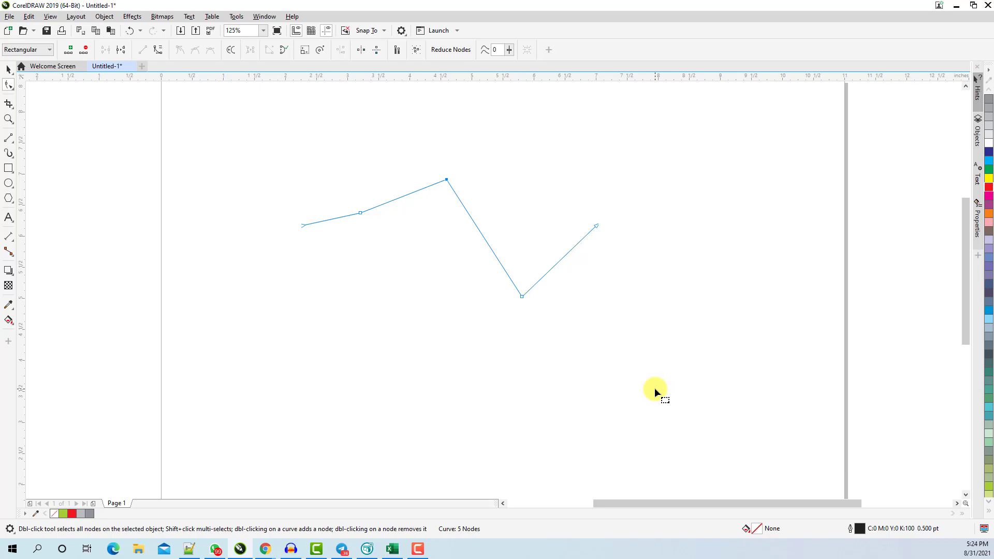
Step: Undo all the moves of the line's inner nodes
key(ctrl+z)
key(ctrl+z)
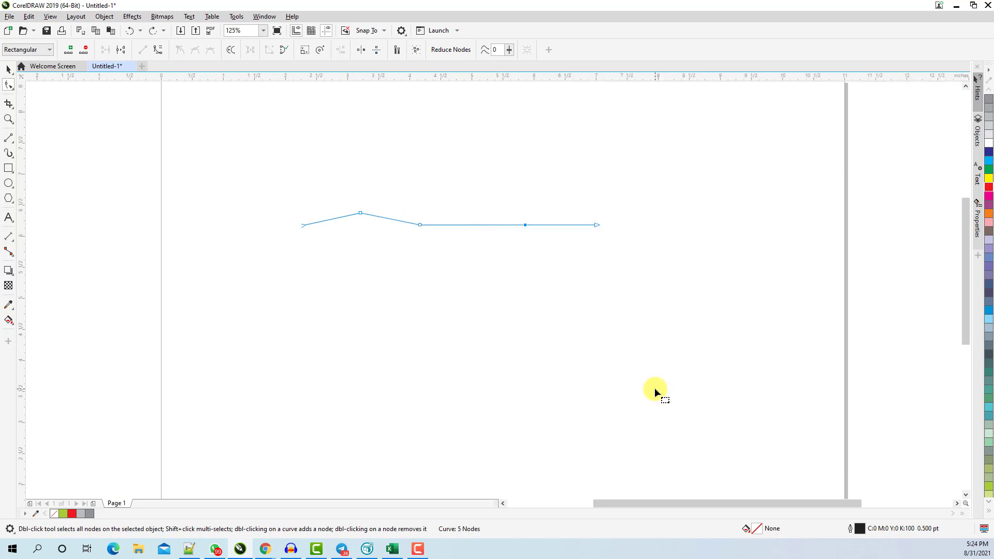
key(ctrl+z)
key(ctrl+z)
Step: Select all the line's nodes together, and view the node-editing options for a point between its first and second inner nodes
drag(250, 154, 689, 341)
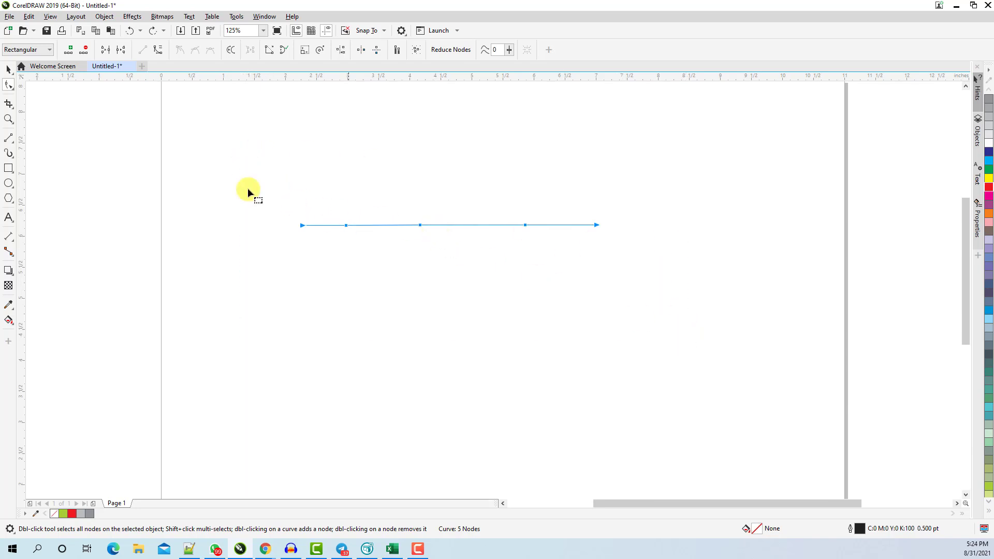
click(9, 69)
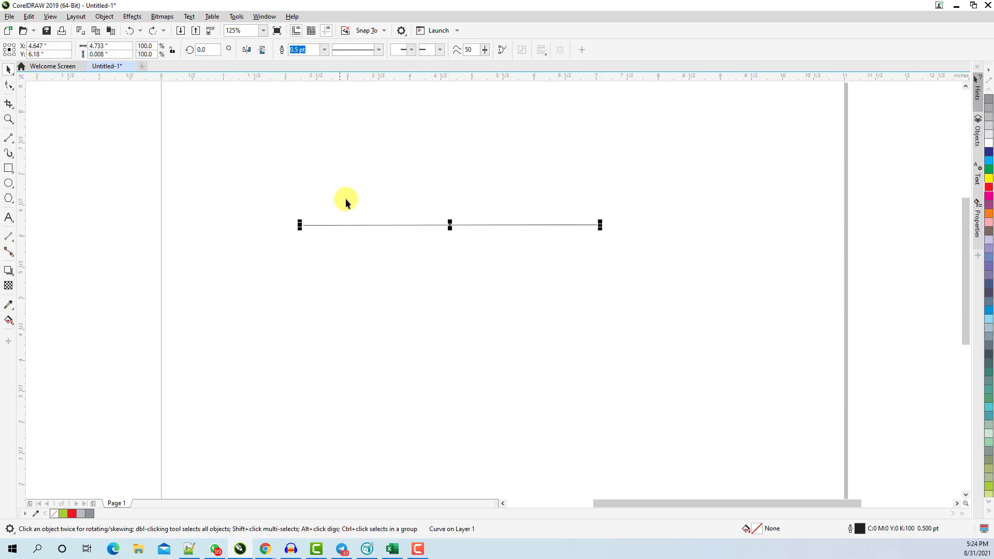
click(378, 226)
click(9, 85)
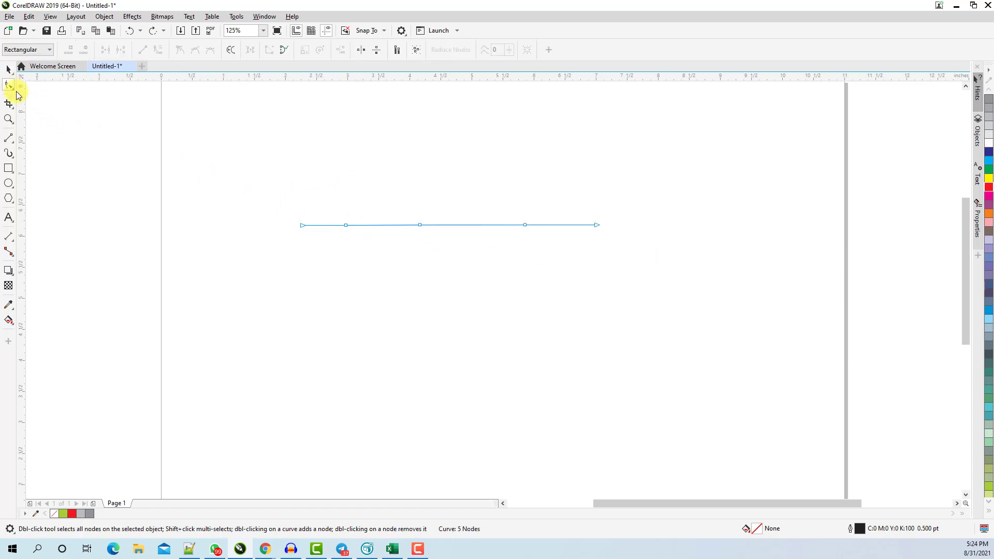
right_click(382, 225)
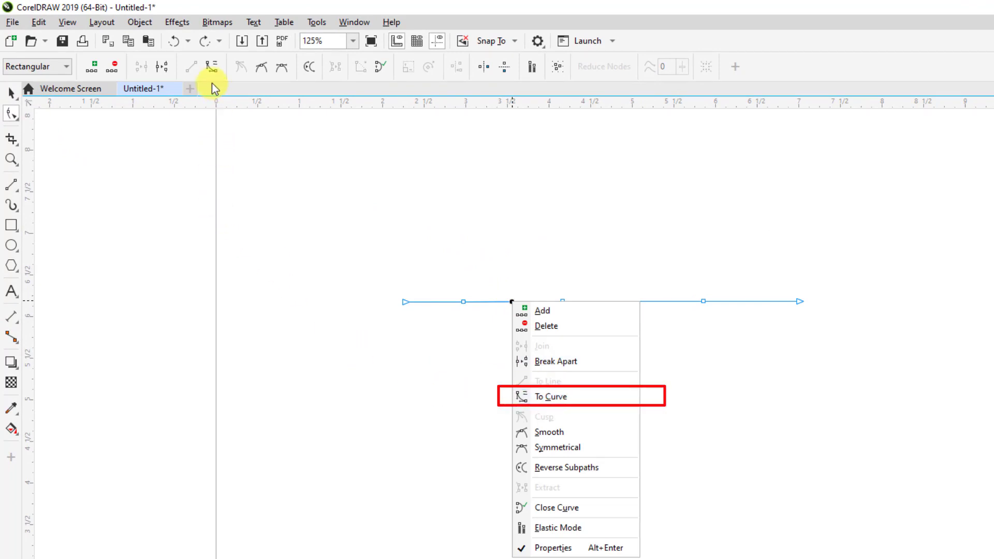
click(332, 212)
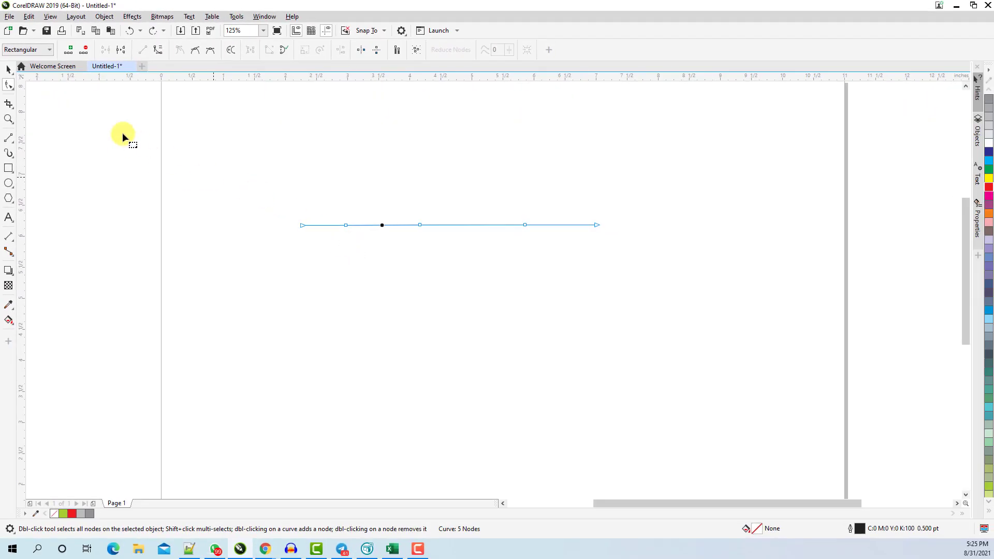
Step: Delete the line and draw a new, slightly rising 2-Point Line about 5.45 inches long in its place
click(9, 69)
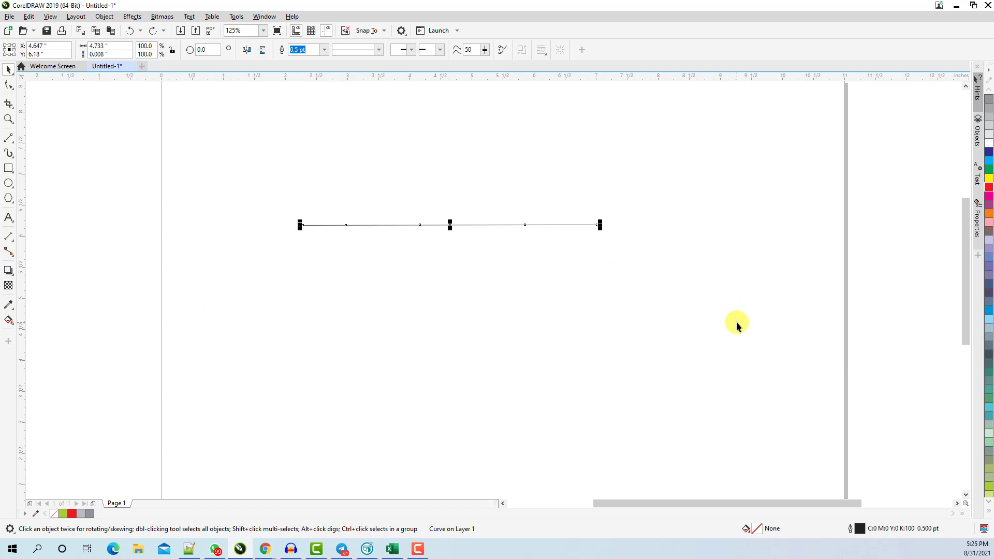
key(Delete)
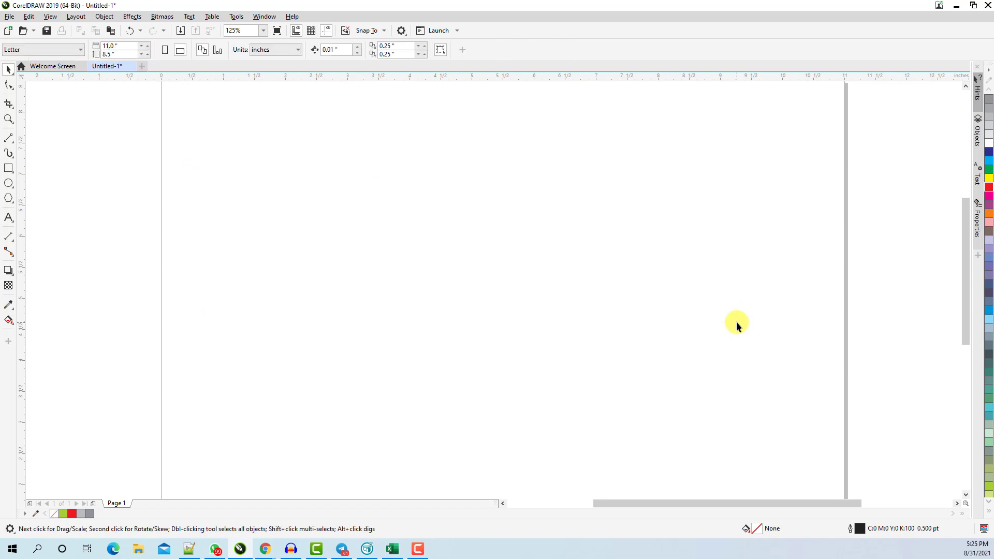
click(9, 138)
mouse_move(307, 230)
mouse_down()
mouse_move(508, 235)
mouse_move(646, 223)
mouse_up()
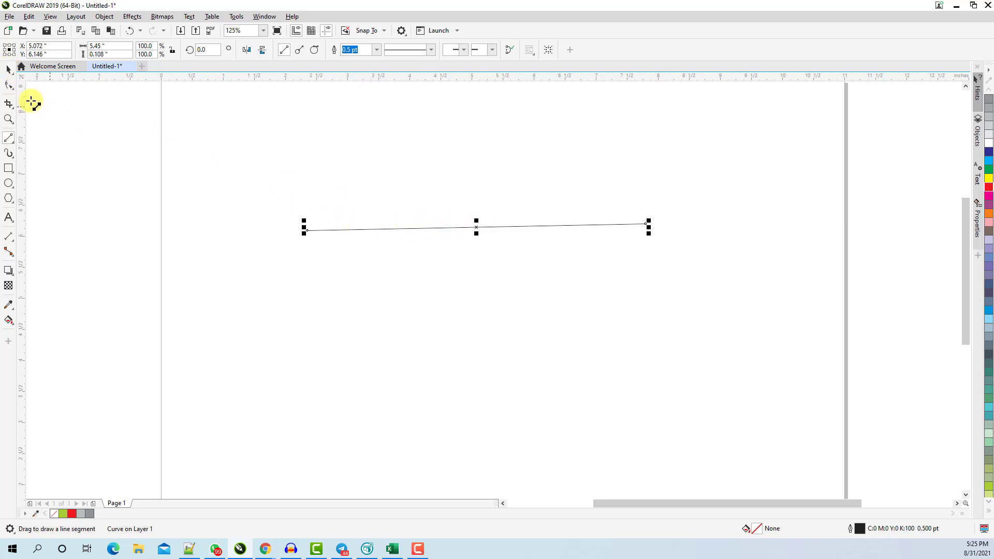
Step: With the Shape tool, pick a point on the straight line and convert the line to a curve
click(8, 84)
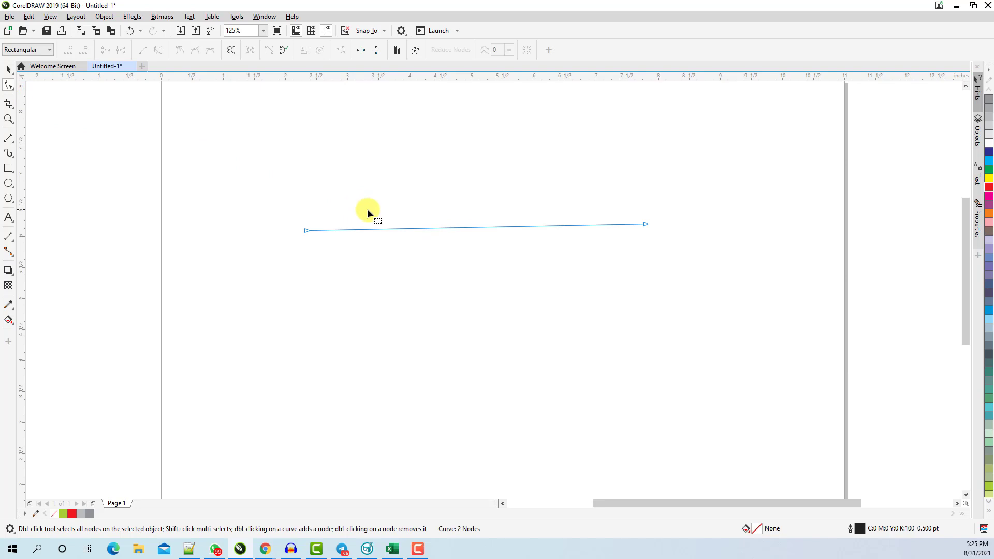
right_click(431, 228)
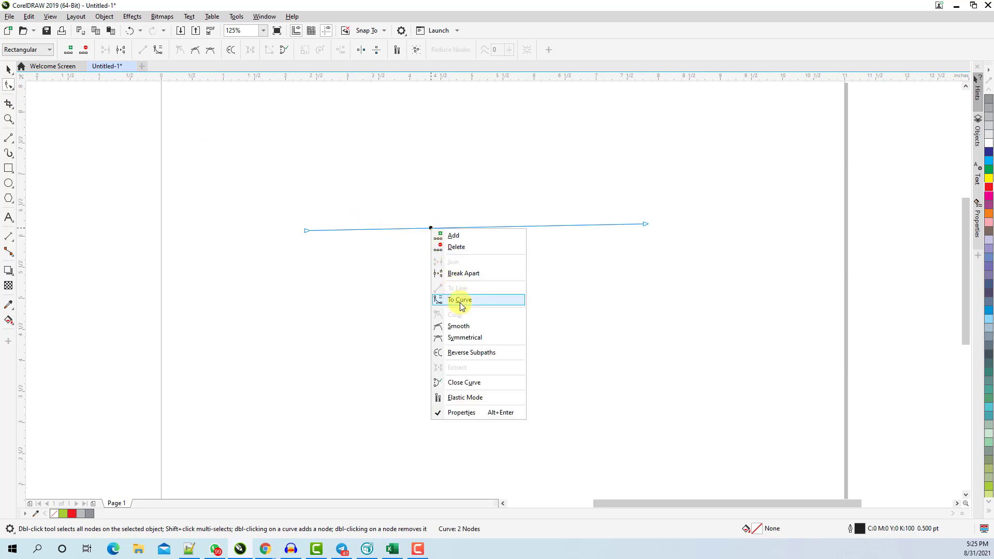
click(158, 52)
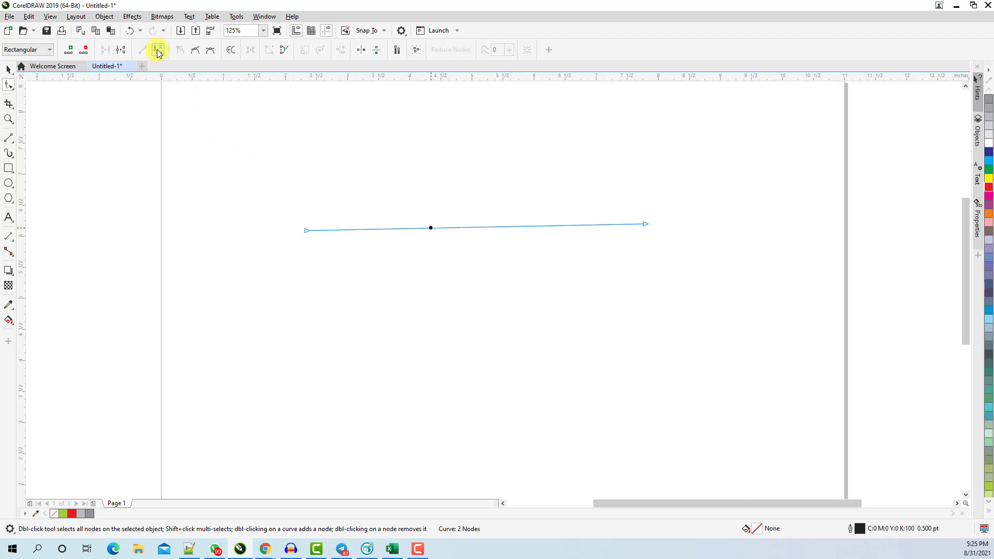
click(159, 52)
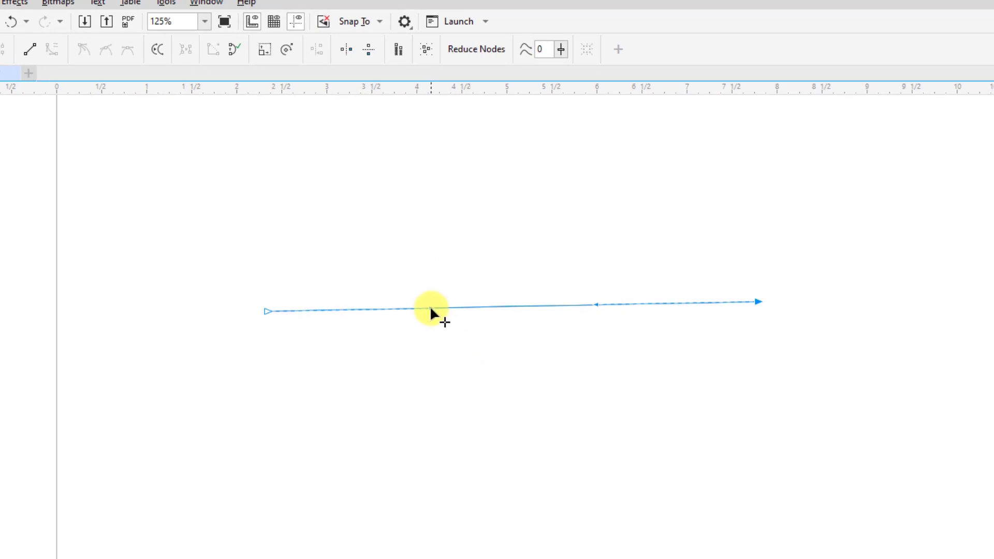
Step: Bend the curve by pulling its left control handle down and its right one up, and undo both handle moves
drag(430, 306, 269, 467)
drag(599, 301, 659, 150)
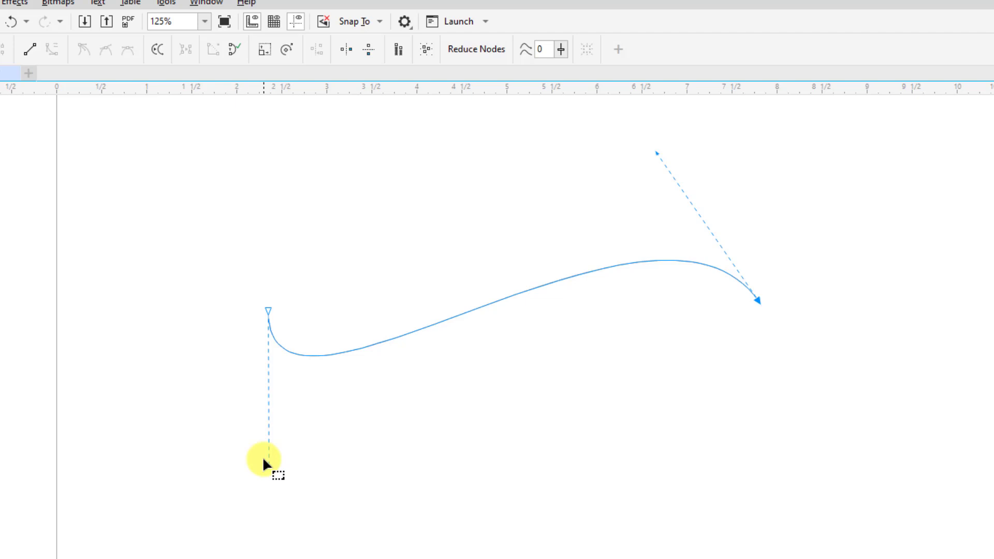
key(ctrl+z)
key(ctrl+z)
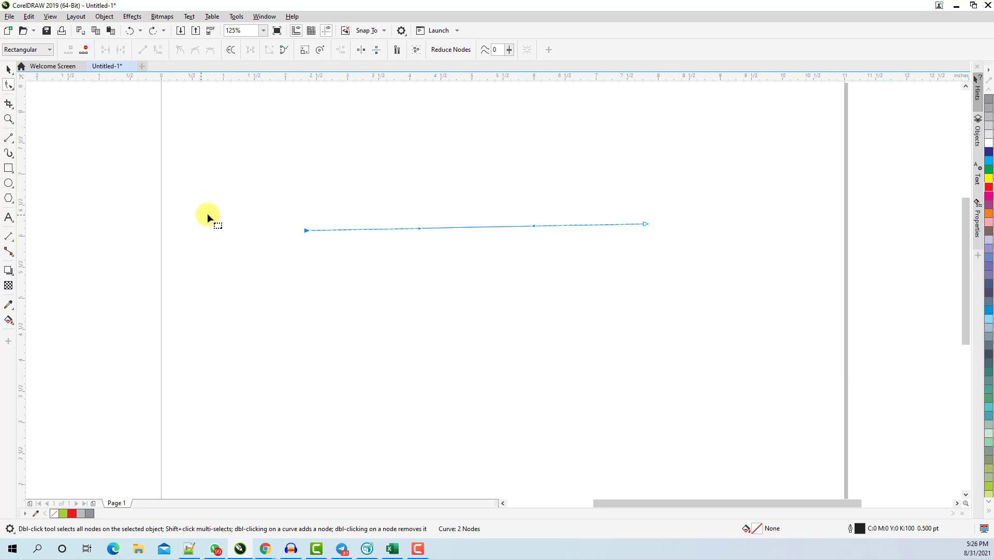
Step: Add a node near the middle of the line and bulge the segment to its left upward
right_click(430, 228)
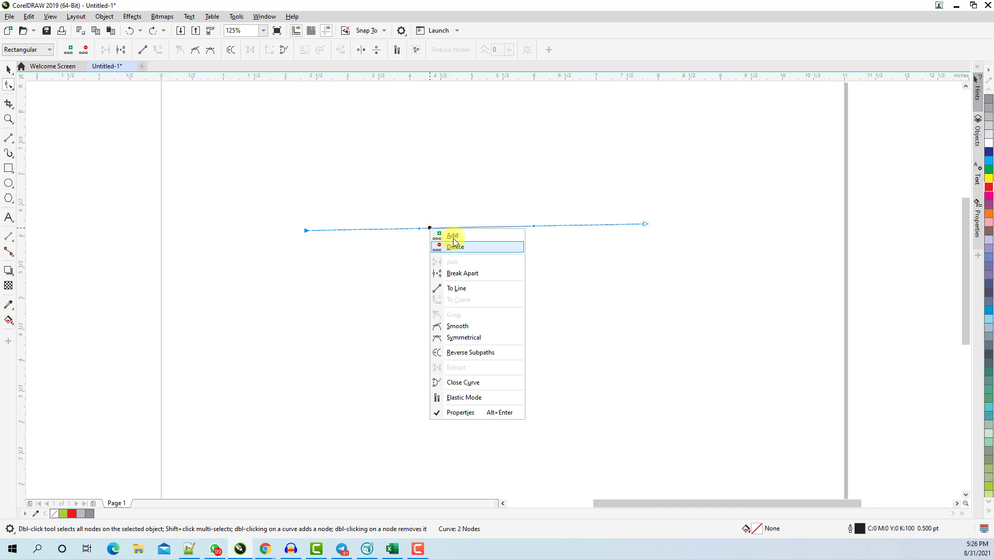
click(451, 234)
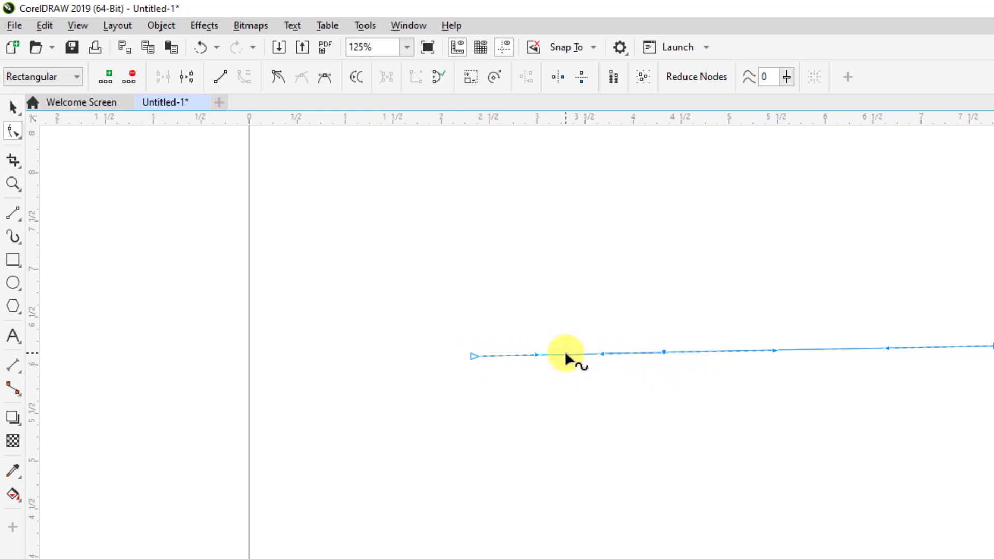
drag(566, 355, 548, 329)
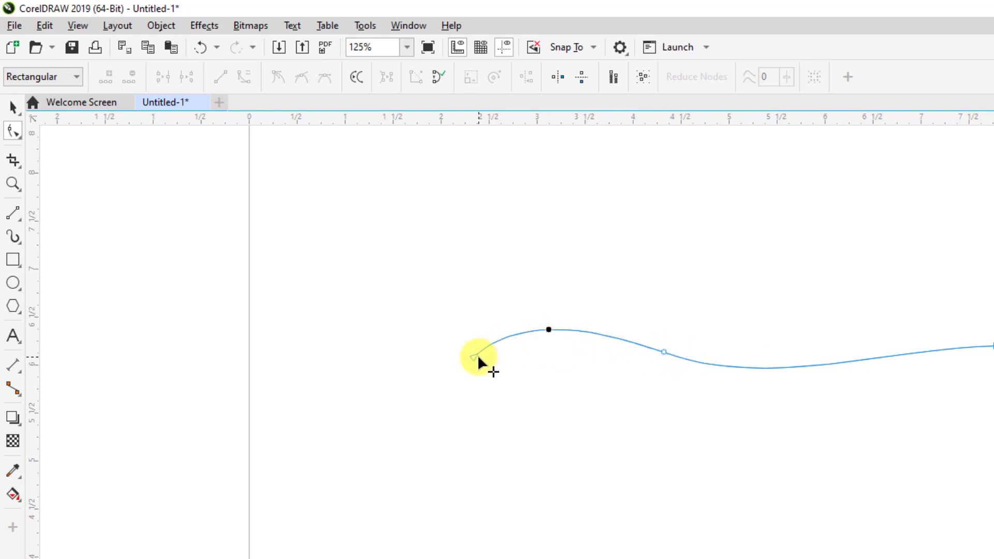
Step: Select the added middle node and swing its control handles until the curve dips before the node and rises after it
click(665, 354)
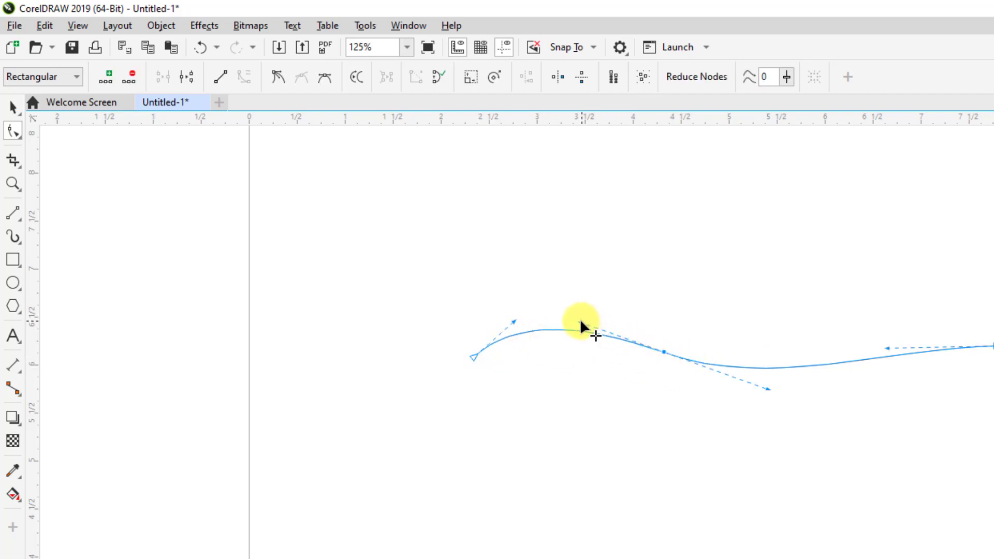
drag(580, 323, 619, 241)
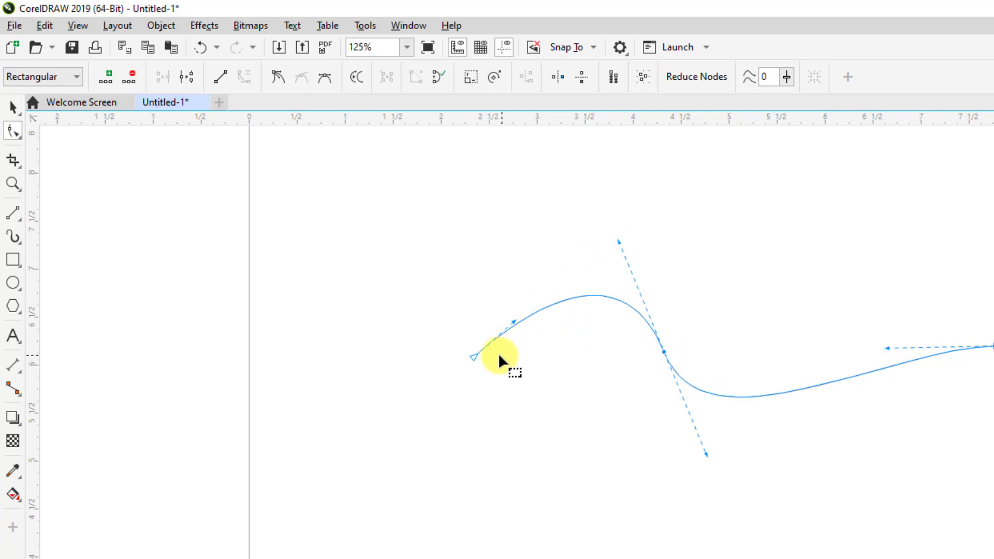
drag(703, 456, 729, 270)
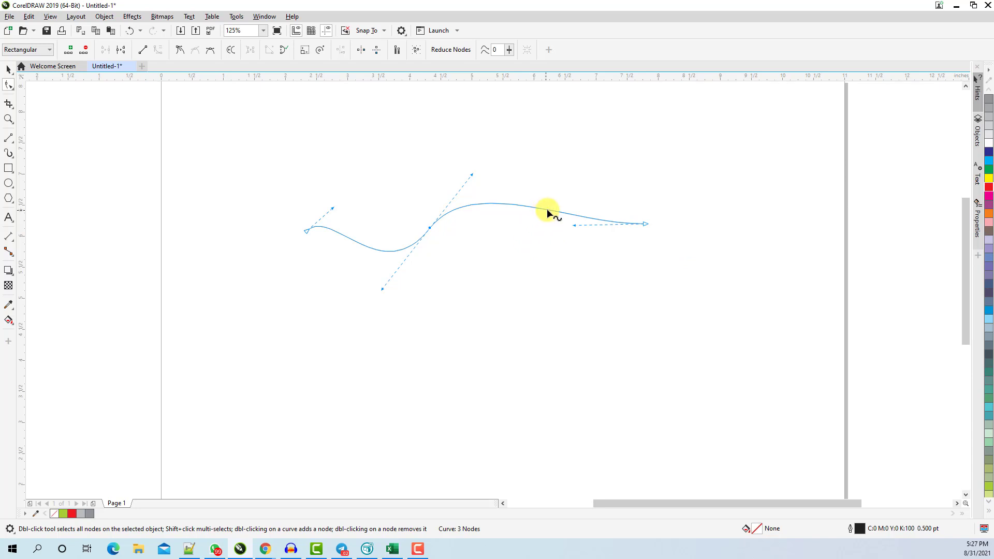
Step: Delete the middle node and add a new one farther right, near the centre of the line
right_click(430, 228)
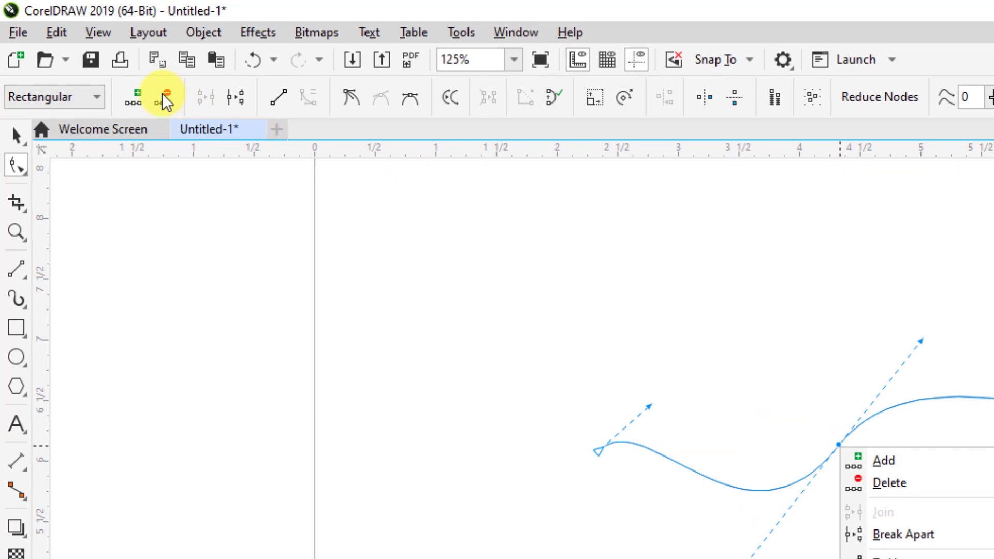
click(877, 481)
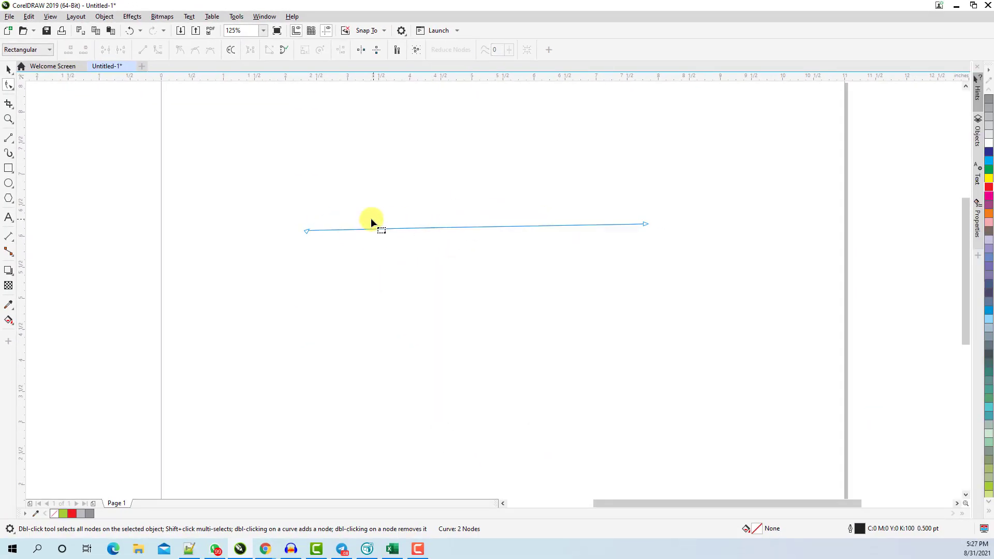
mouse_move(476, 228)
mouse_down()
mouse_move(477, 269)
mouse_move(464, 171)
mouse_move(461, 224)
mouse_move(466, 262)
mouse_move(470, 141)
mouse_move(458, 246)
mouse_move(460, 229)
mouse_up()
right_click(460, 226)
click(482, 235)
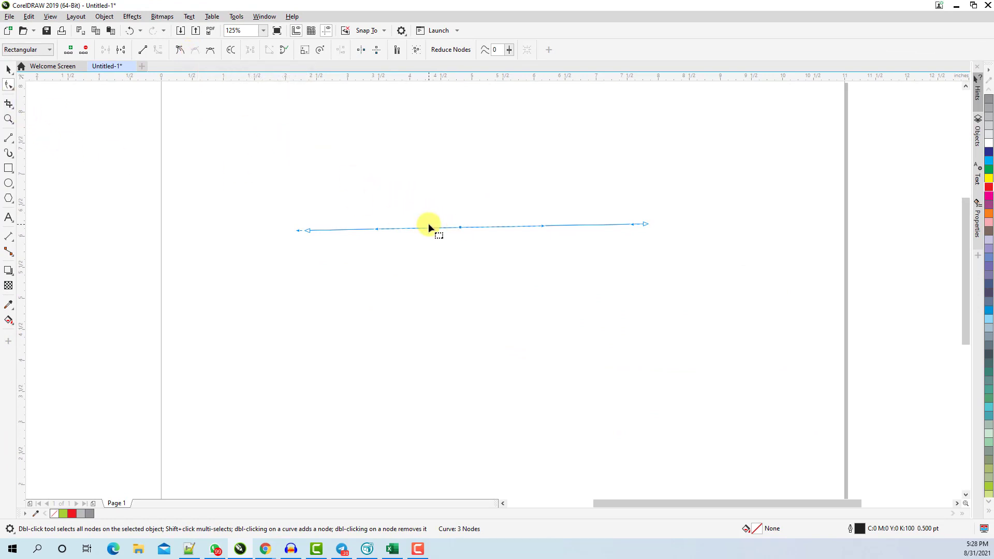
Step: Raise the new middle node above the line and tilt its control handles down towards the right
drag(462, 229, 436, 185)
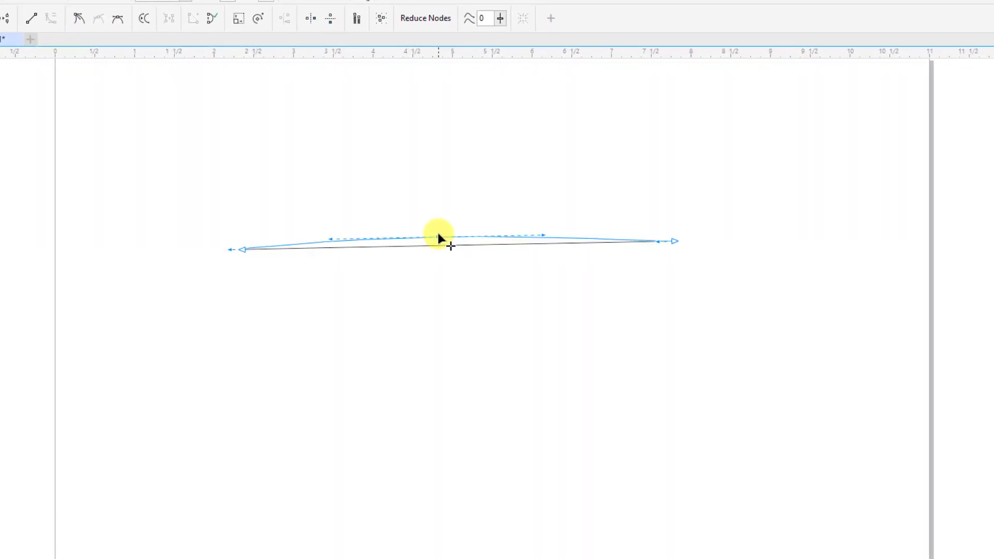
drag(543, 184, 482, 207)
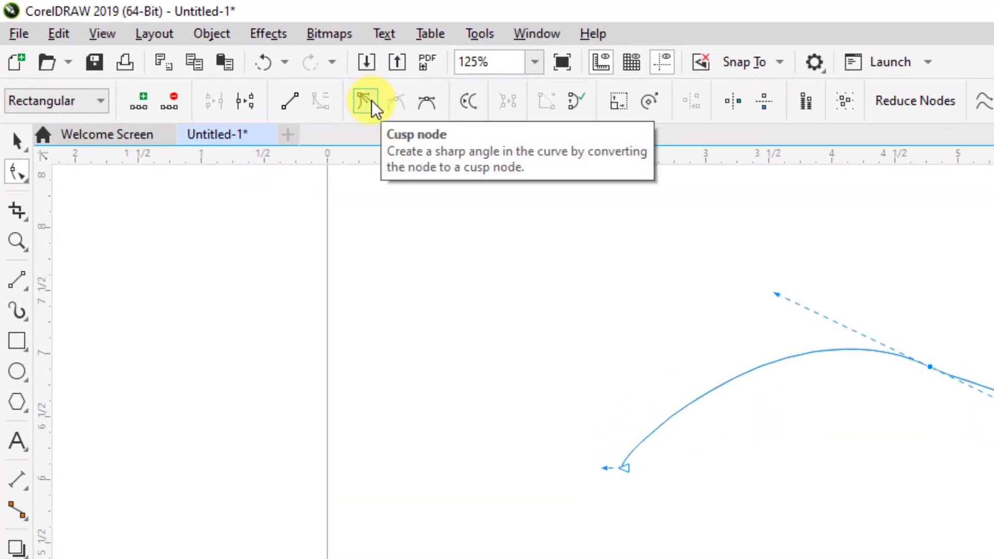
Step: Convert the middle node to a cusp node and pull only its right control handle steeply downward
click(371, 100)
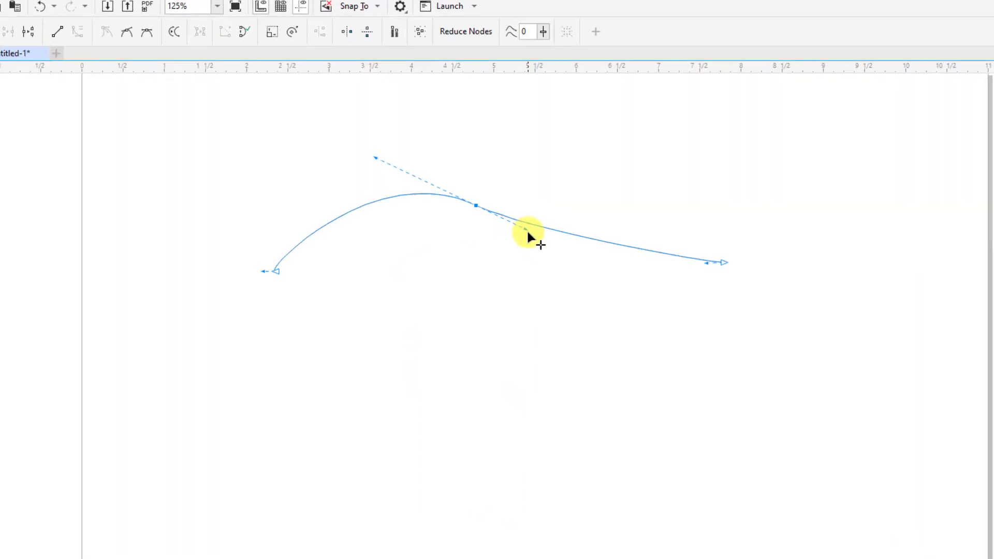
drag(528, 233, 450, 342)
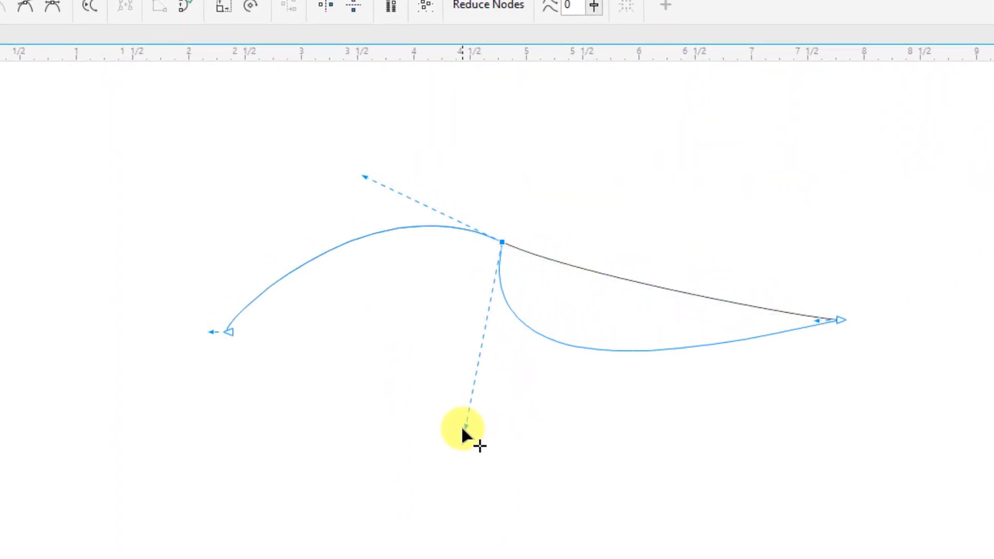
drag(463, 428, 461, 451)
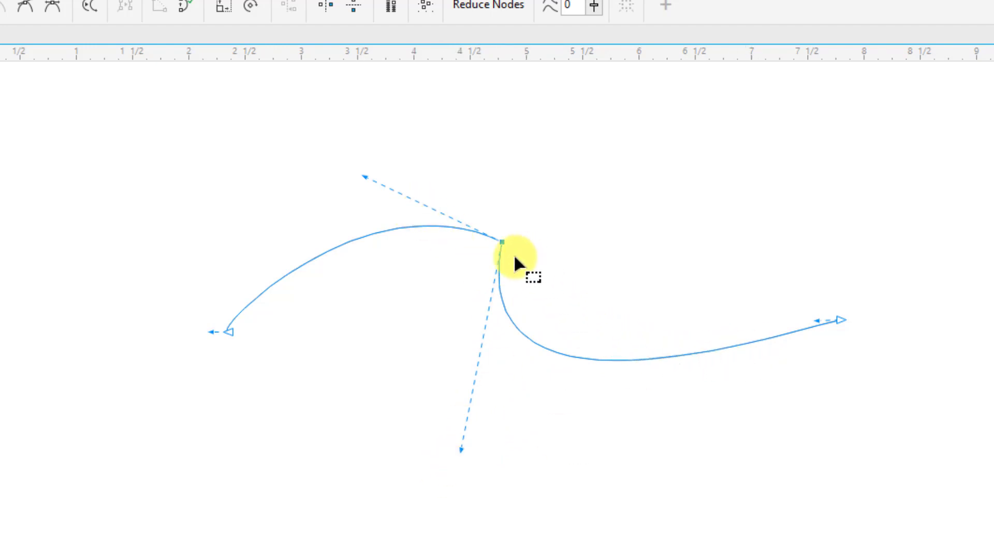
Step: Try swinging the cusp node's right control handle back in line with the left one, and undo the change
drag(462, 446, 387, 546)
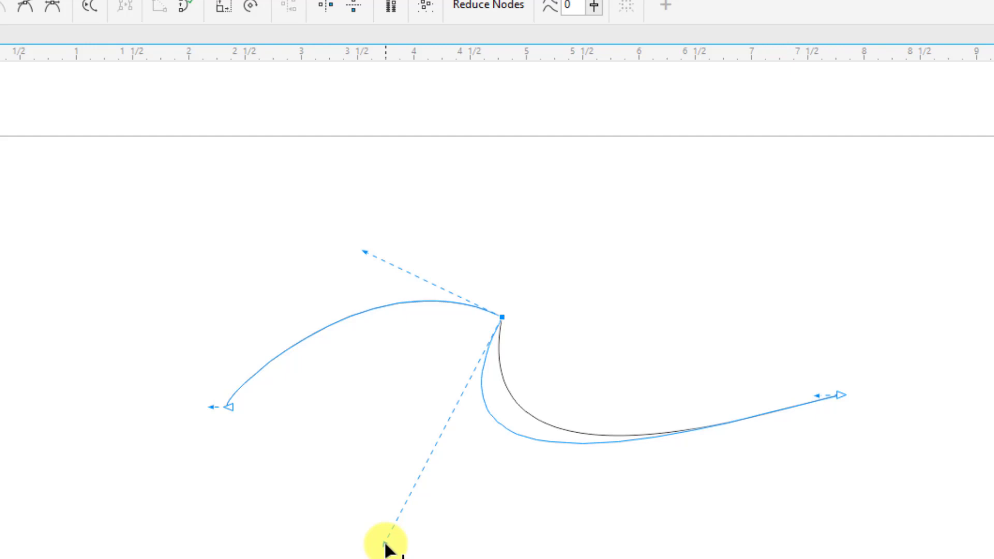
drag(387, 546, 551, 346)
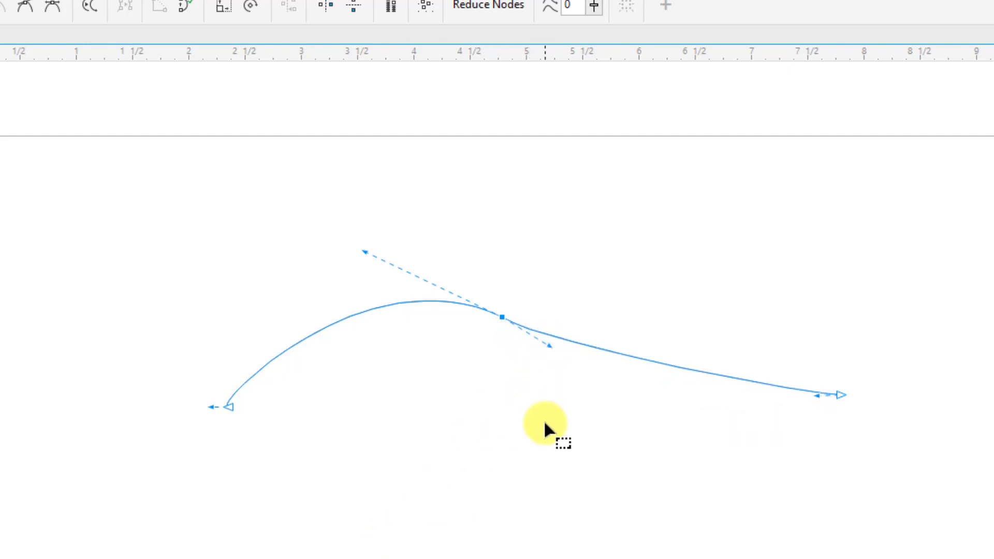
key(ctrl+z)
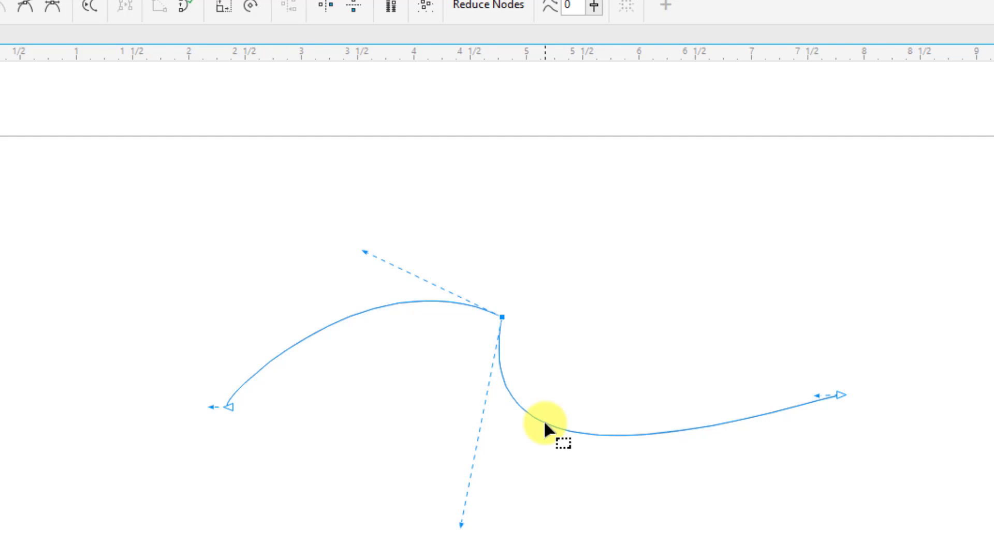
Step: Move the cusp node's left control handle upward independently to make the left arch higher
drag(364, 251, 364, 268)
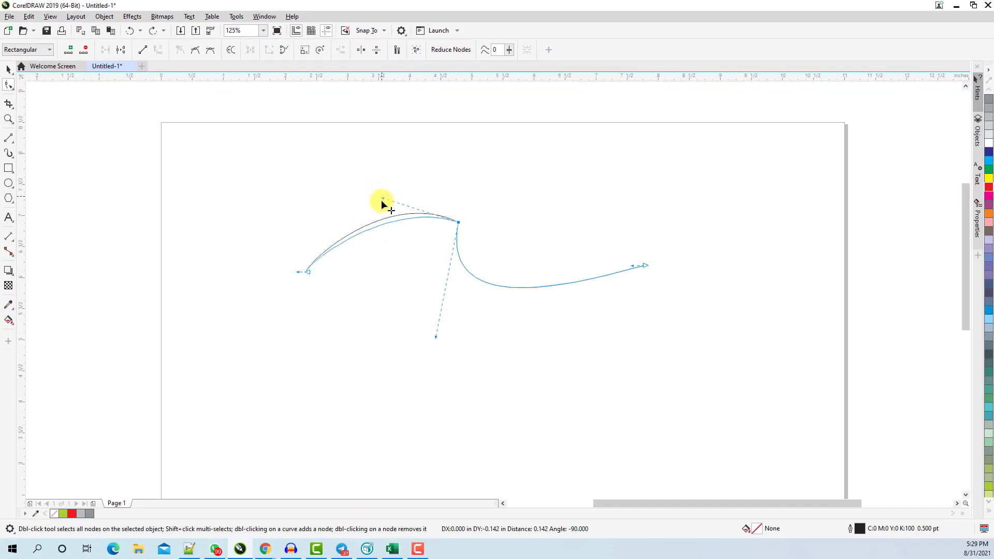
drag(382, 200, 368, 157)
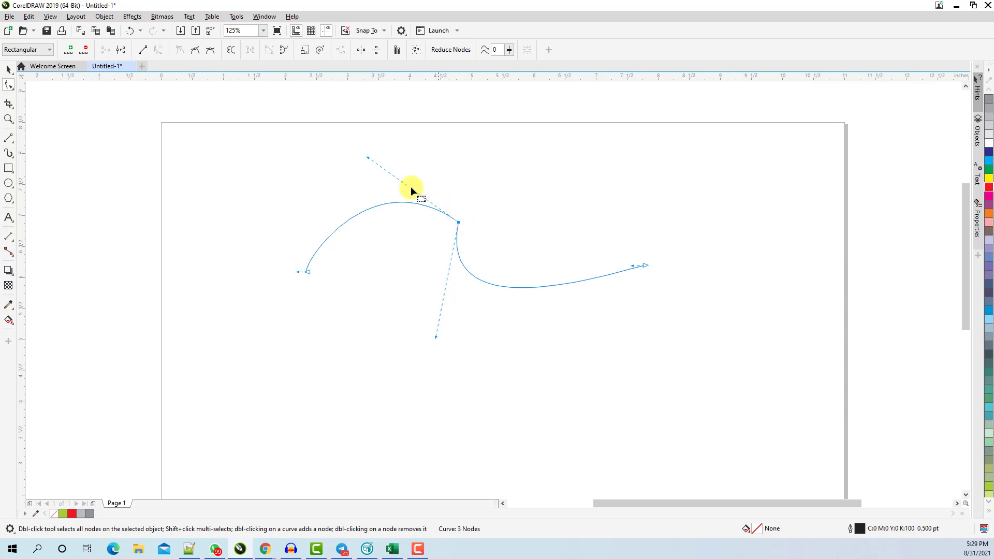
Step: Convert the middle node to a smooth node and swing its right control handle up to form one arch
click(196, 49)
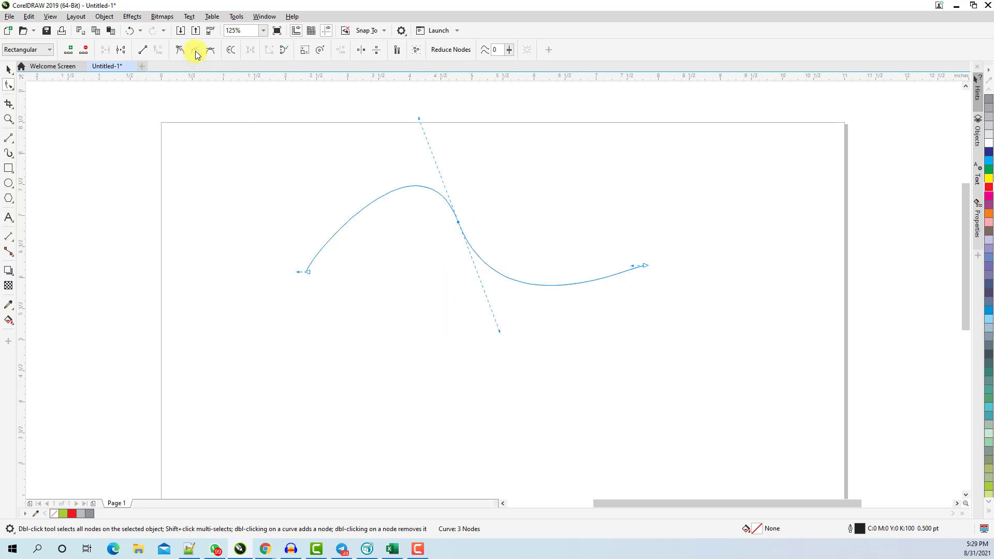
drag(501, 332, 534, 213)
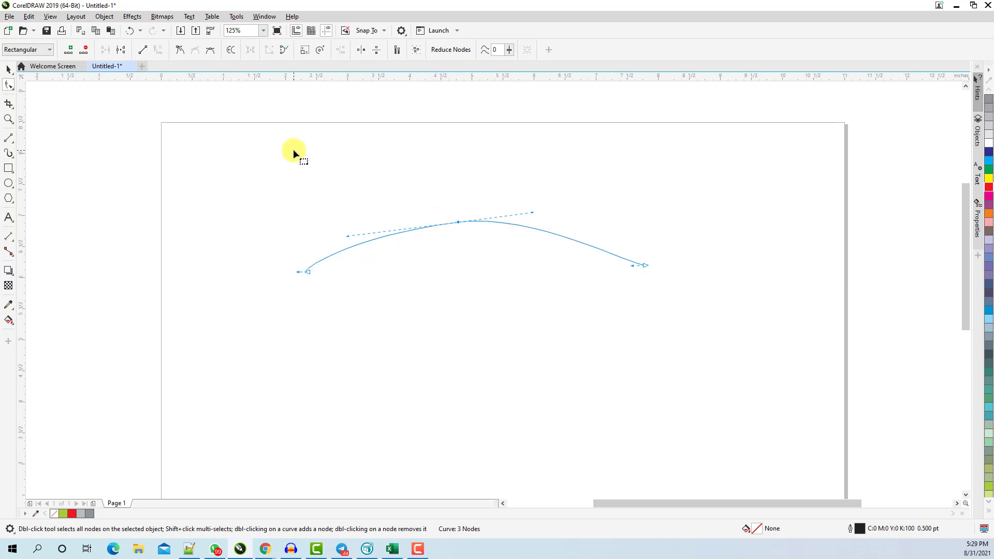
Step: Convert the middle node to a symmetrical node, then level its handles, raise the node and lengthen both handles
click(211, 50)
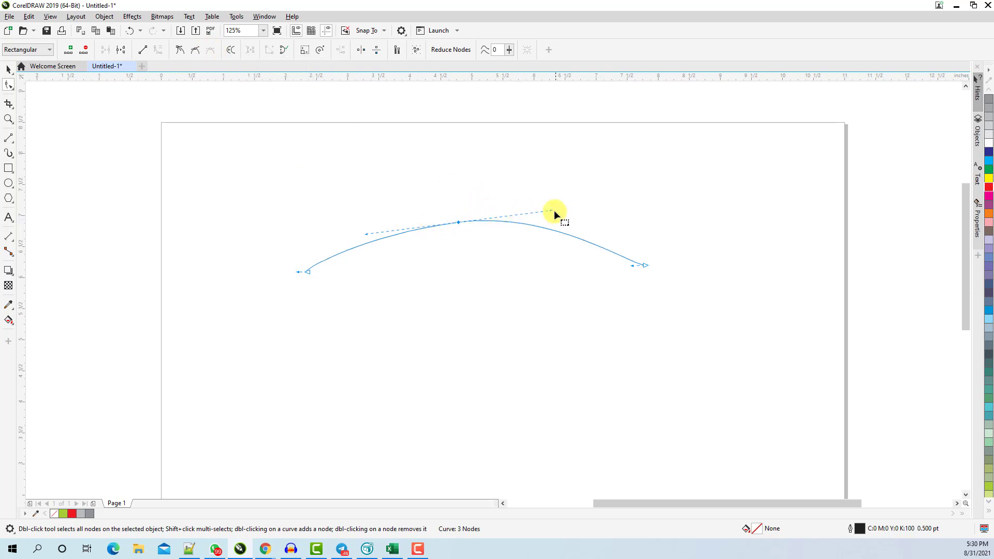
drag(553, 210, 518, 223)
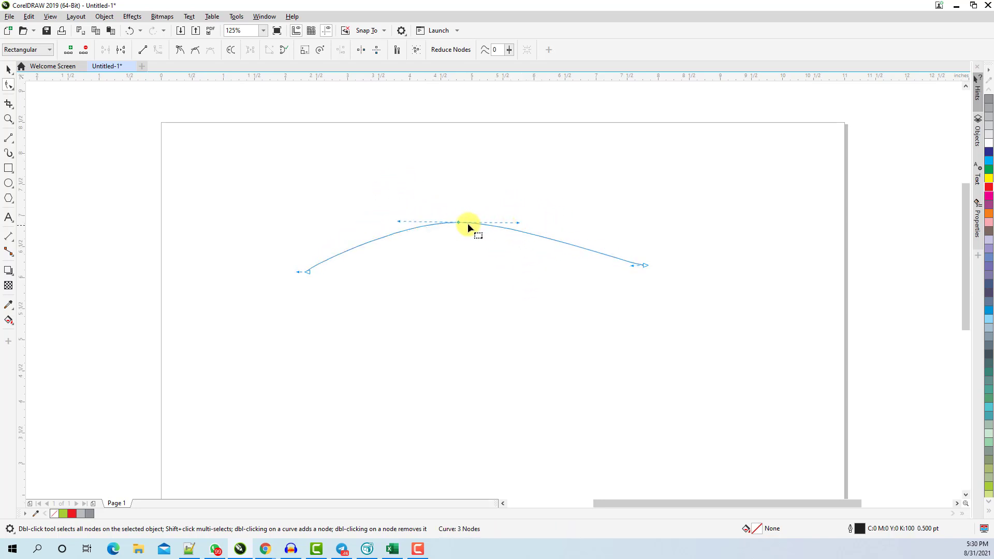
drag(458, 220, 453, 187)
drag(514, 188, 540, 186)
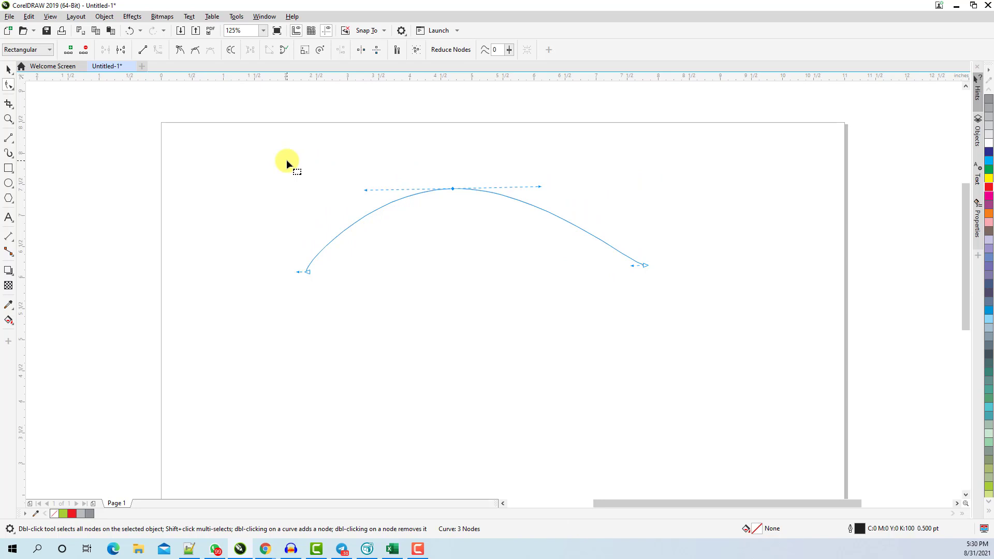
Step: Select the arched curve with the Pick tool and delete it from the page
click(8, 69)
drag(263, 178, 436, 207)
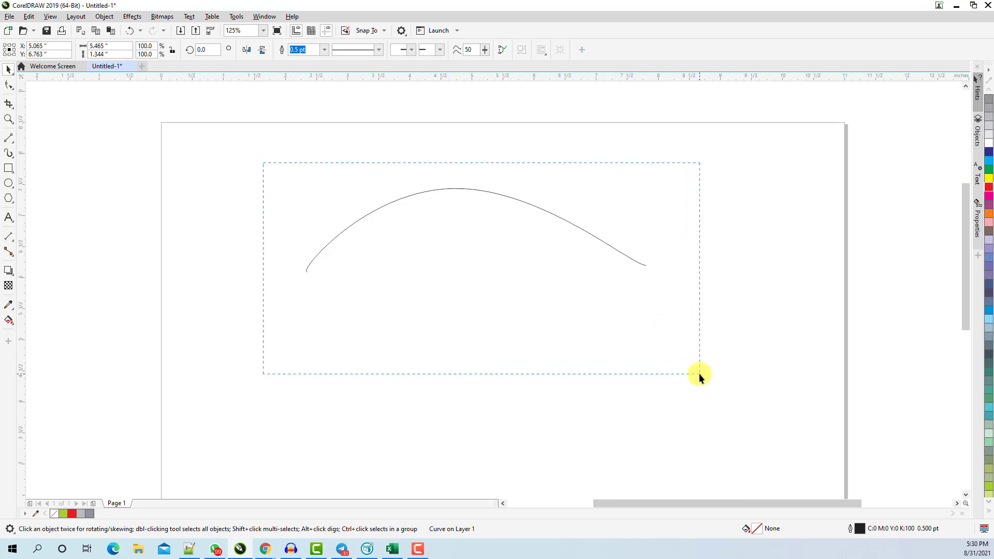
drag(699, 374, 699, 373)
key(Delete)
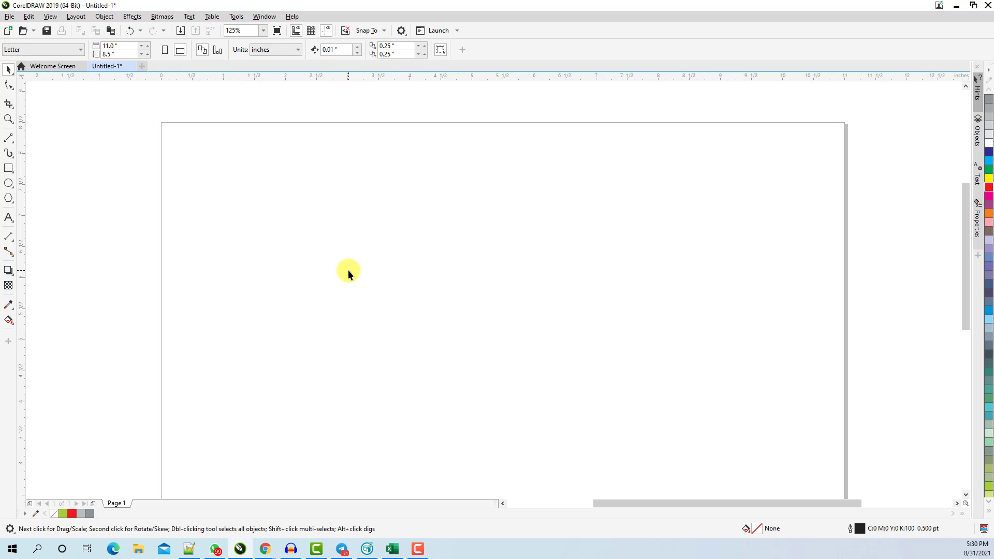
Step: Import the Twitter bird image 10wmt-articleLarge-v4.jpg from the Downloads folder and place it on the page
click(9, 85)
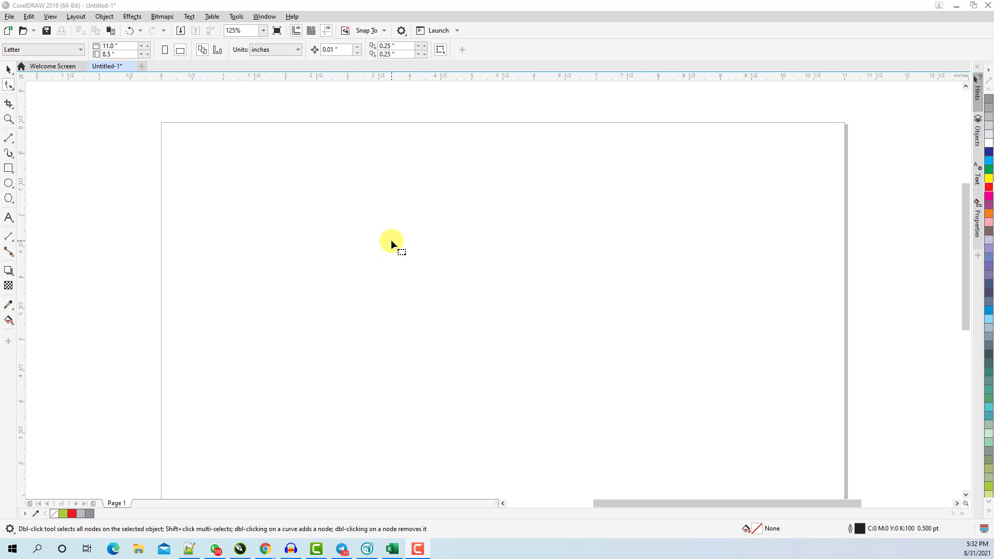
click(9, 16)
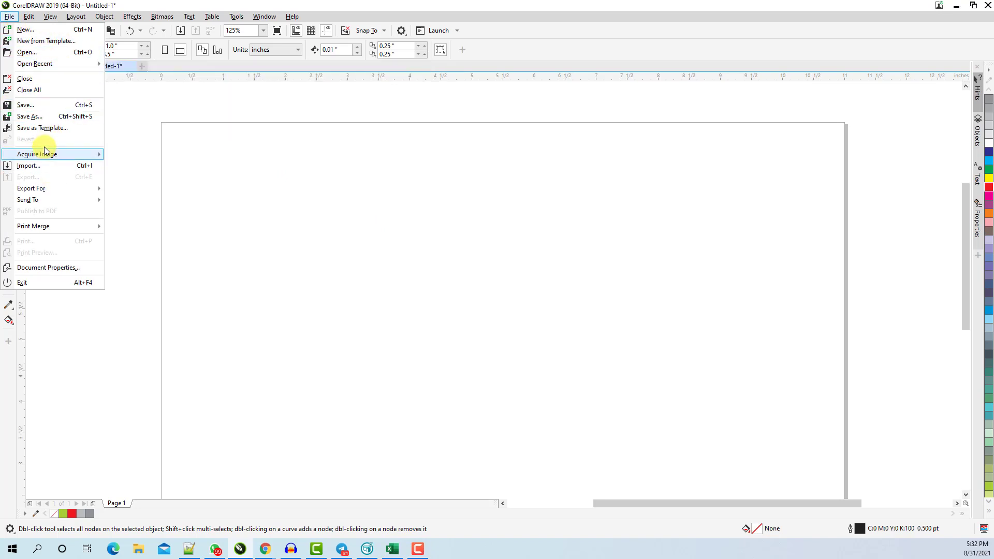
click(31, 161)
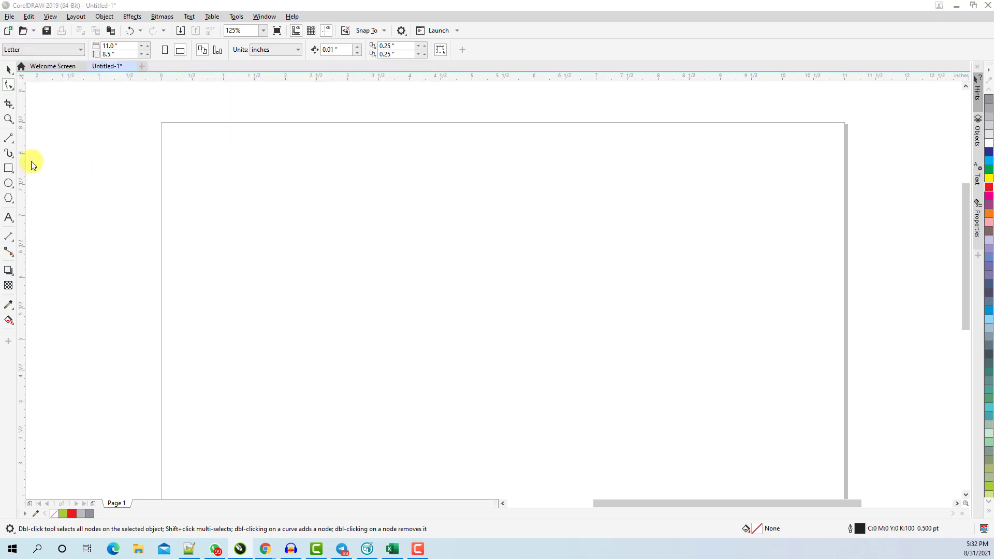
click(47, 114)
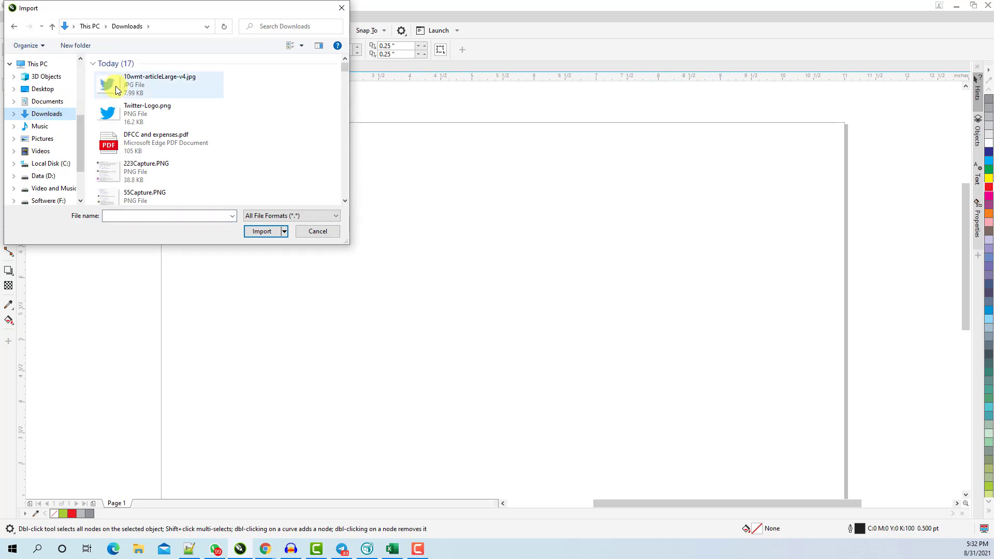
click(116, 86)
double_click(116, 86)
click(316, 214)
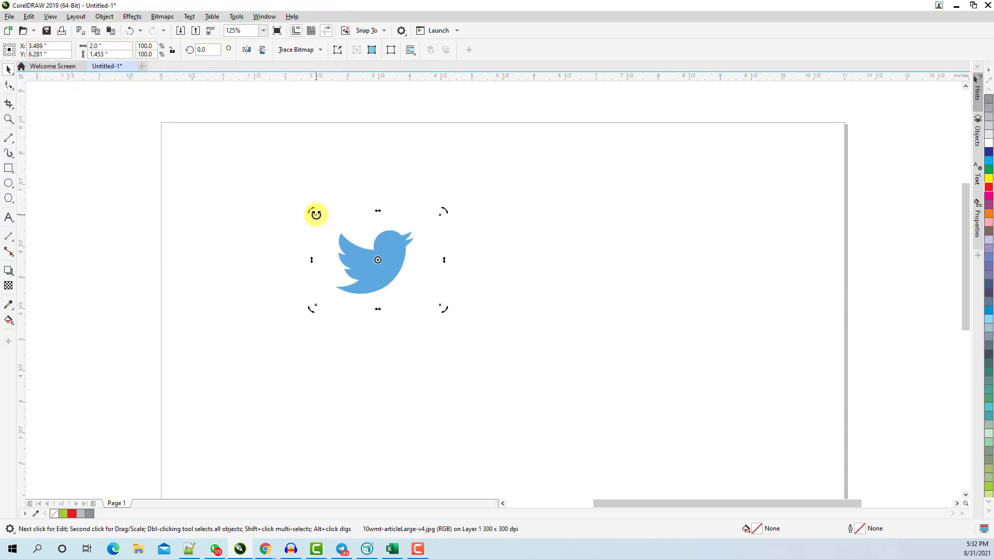
Step: Enlarge the bird image proportionally from its corner to about 3.87 by 2.81 inches and deselect it
click(482, 329)
click(395, 280)
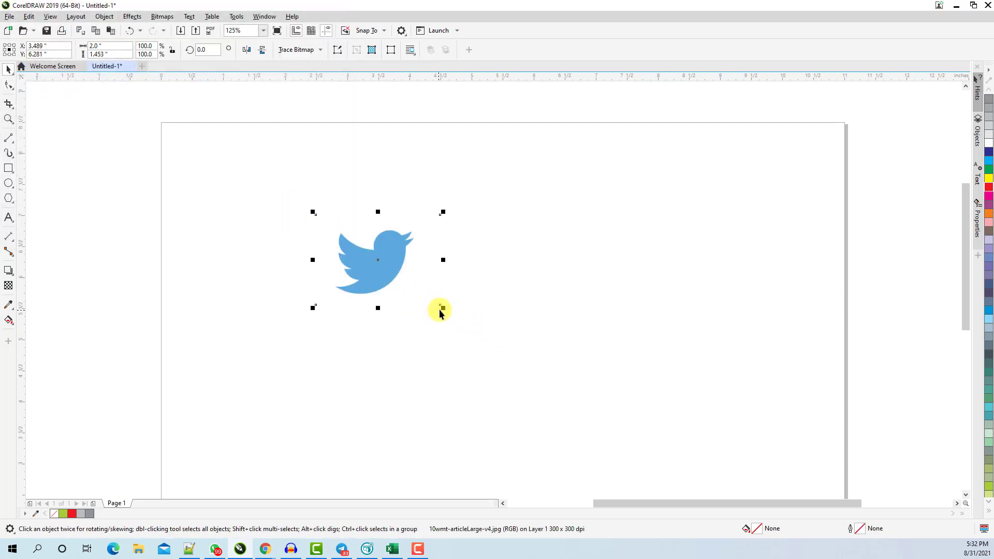
drag(446, 308, 567, 408)
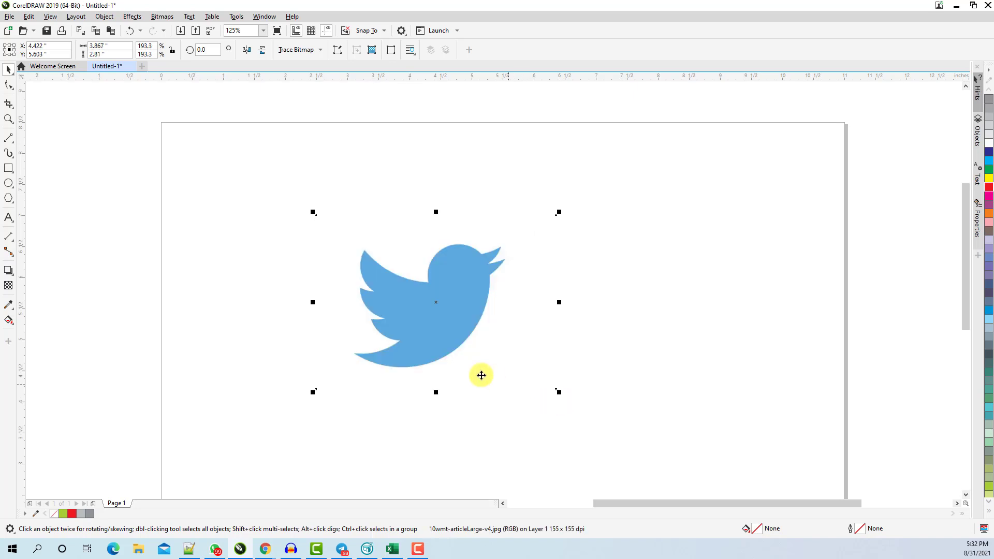
click(657, 388)
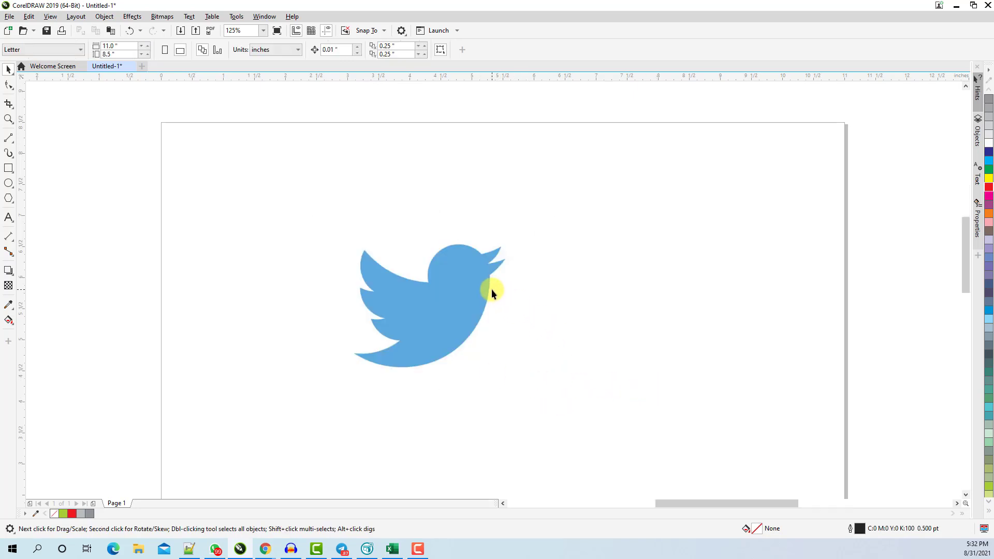
Step: With the Bézier tool, trace straight segments from the upper wing tip through the neck and forehead, around both beak points to the throat
scroll(492, 289, up, 1)
scroll(467, 287, down, 1)
scroll(432, 286, up, 1)
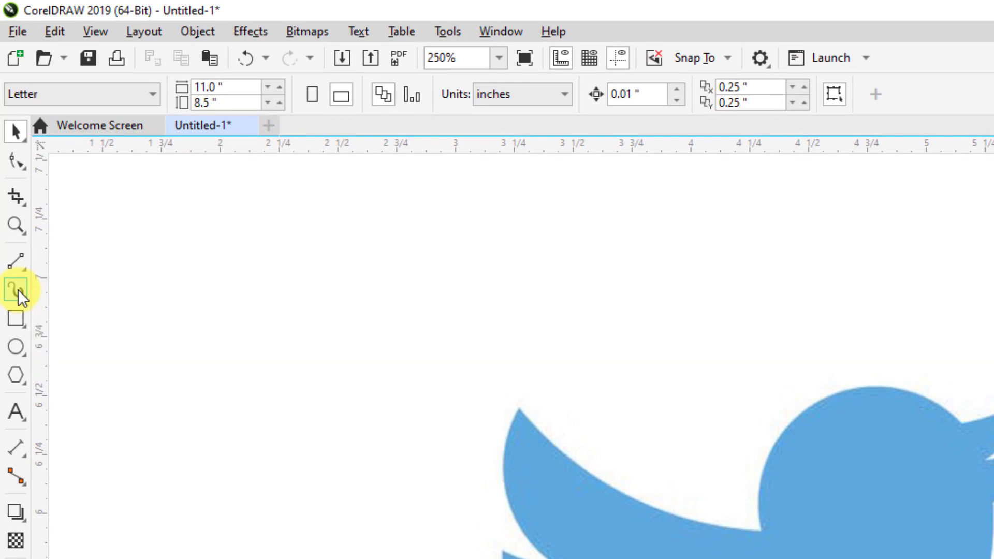
click(17, 290)
click(18, 271)
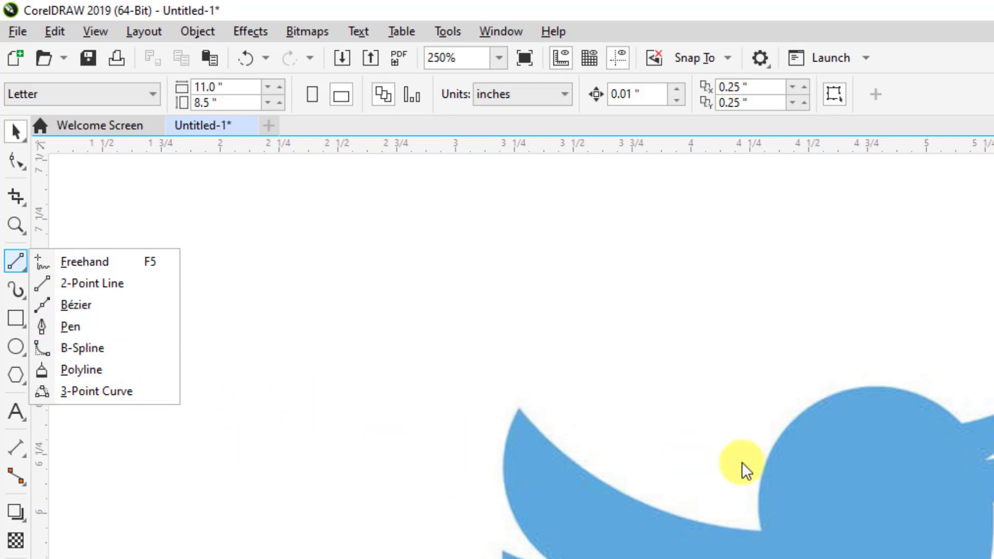
click(83, 307)
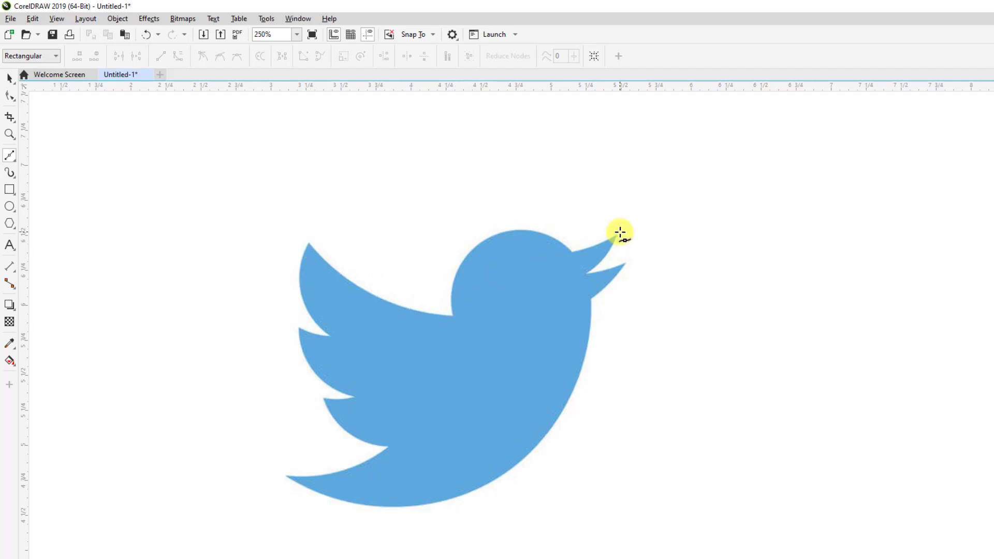
click(311, 244)
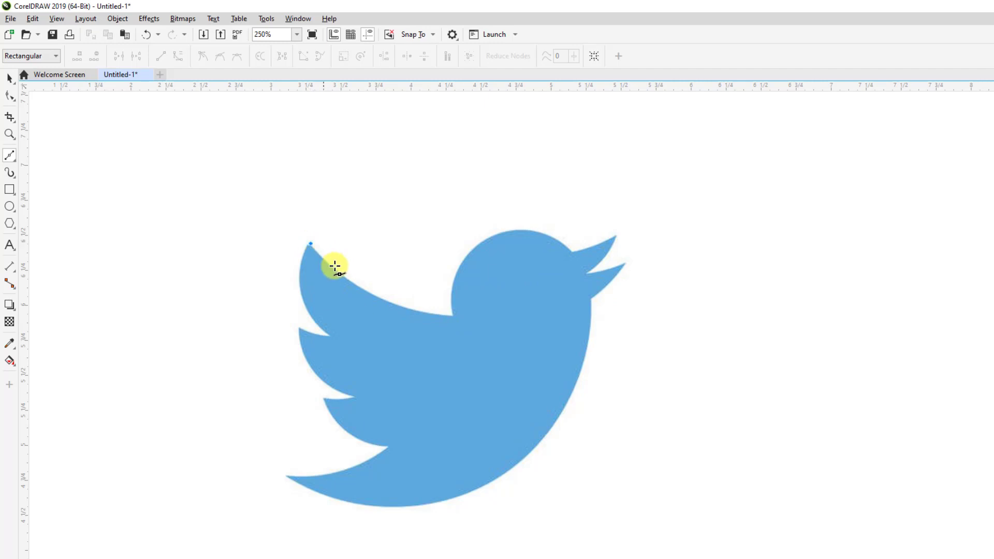
click(453, 314)
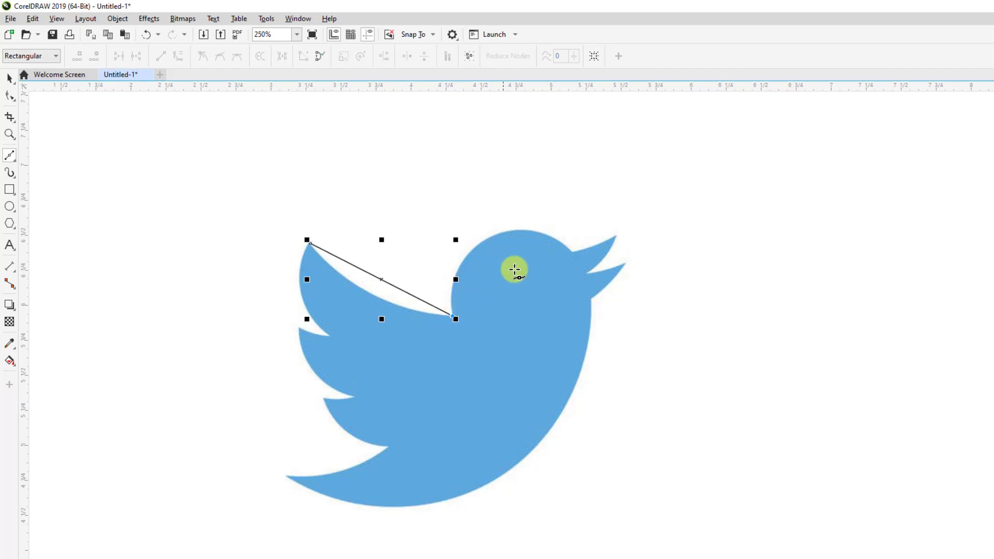
click(569, 252)
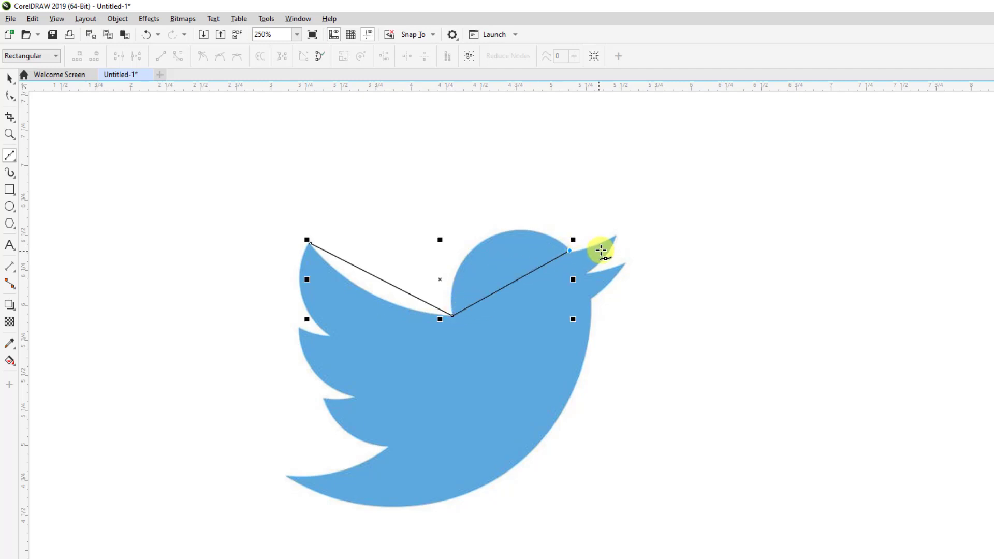
click(617, 234)
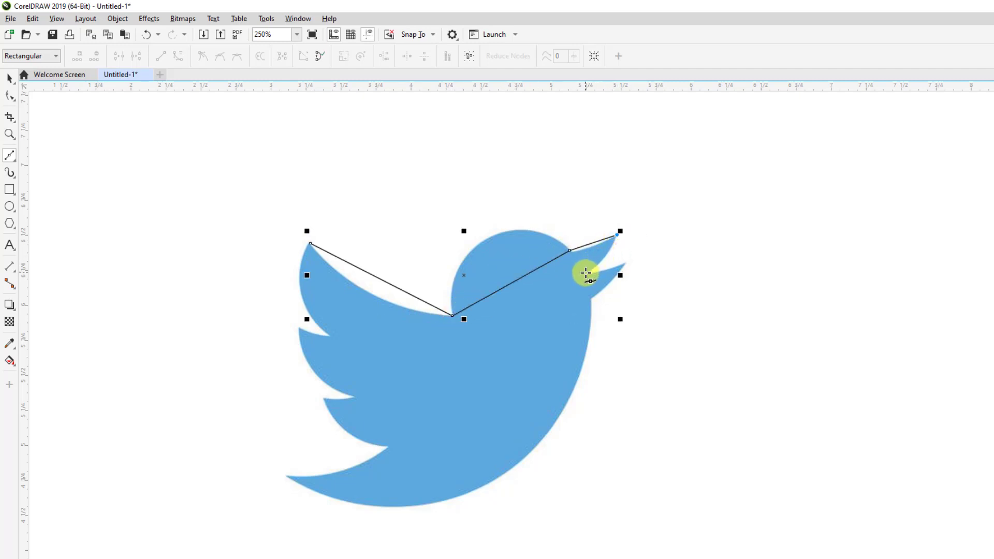
click(585, 273)
click(624, 265)
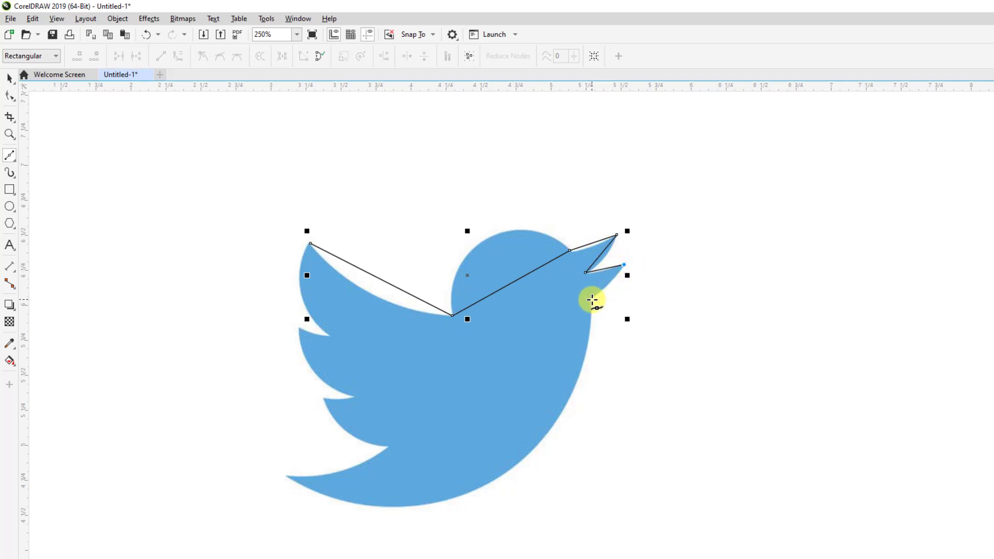
click(591, 298)
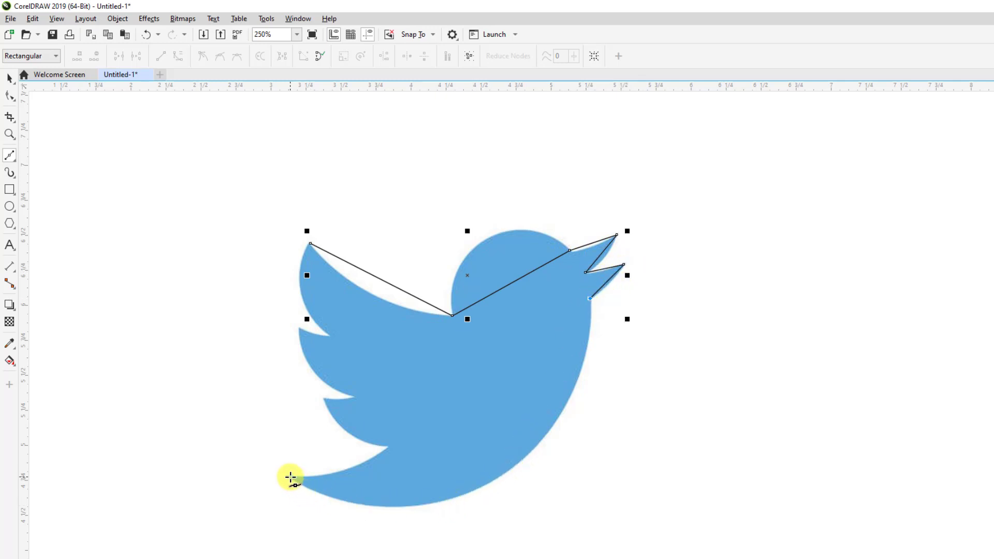
Step: Continue the Bézier outline to the tail tip and up through the wing feather corners, closing it at the upper wing tip
click(286, 476)
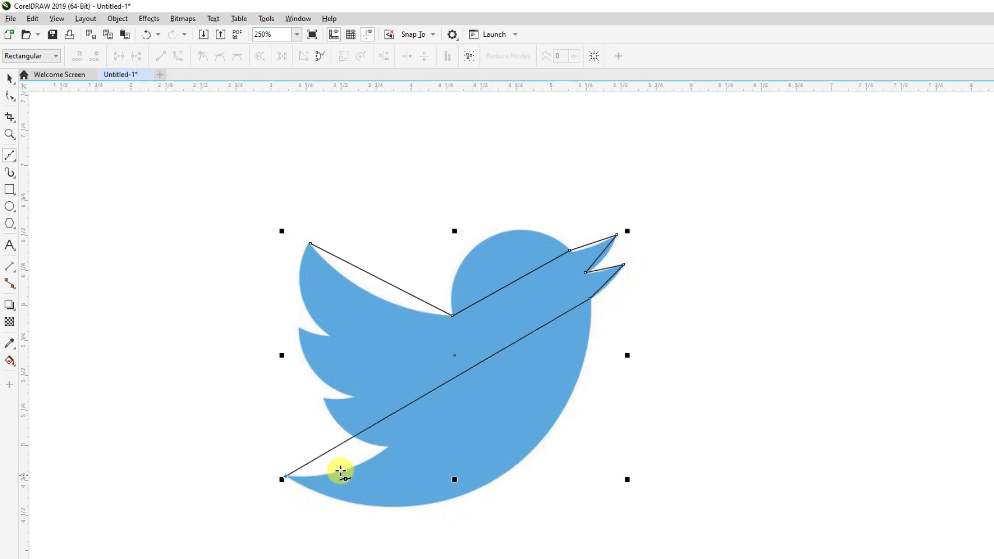
click(387, 446)
click(324, 401)
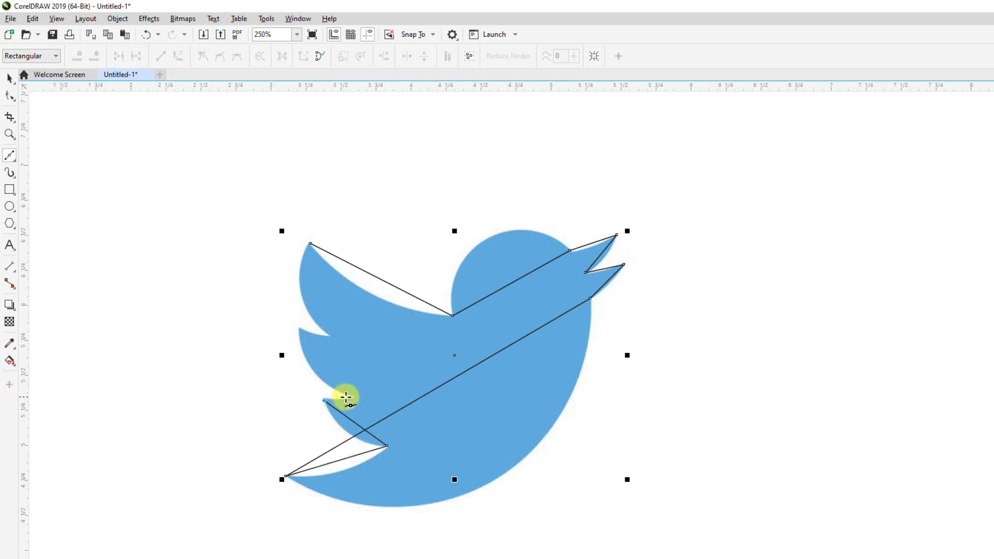
click(352, 396)
click(300, 328)
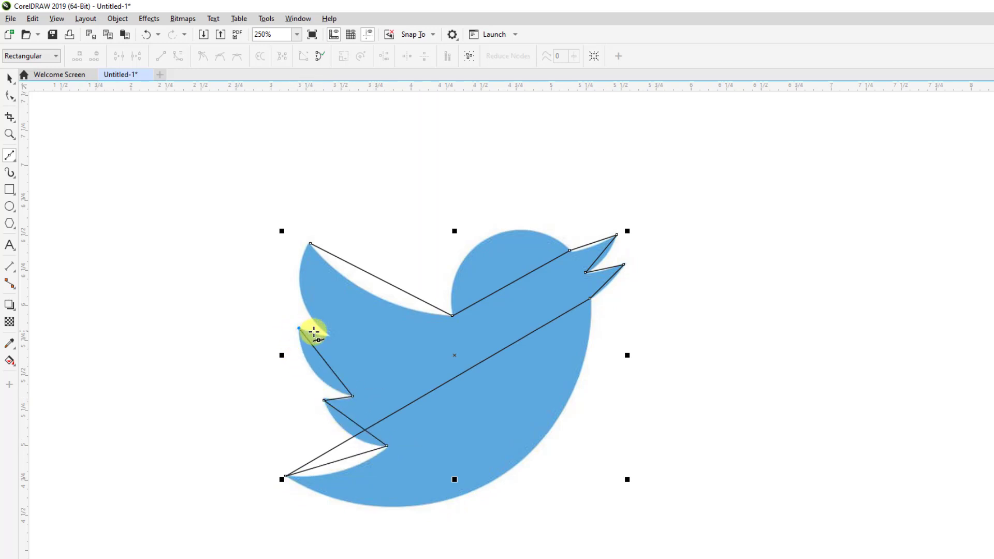
click(330, 336)
click(311, 243)
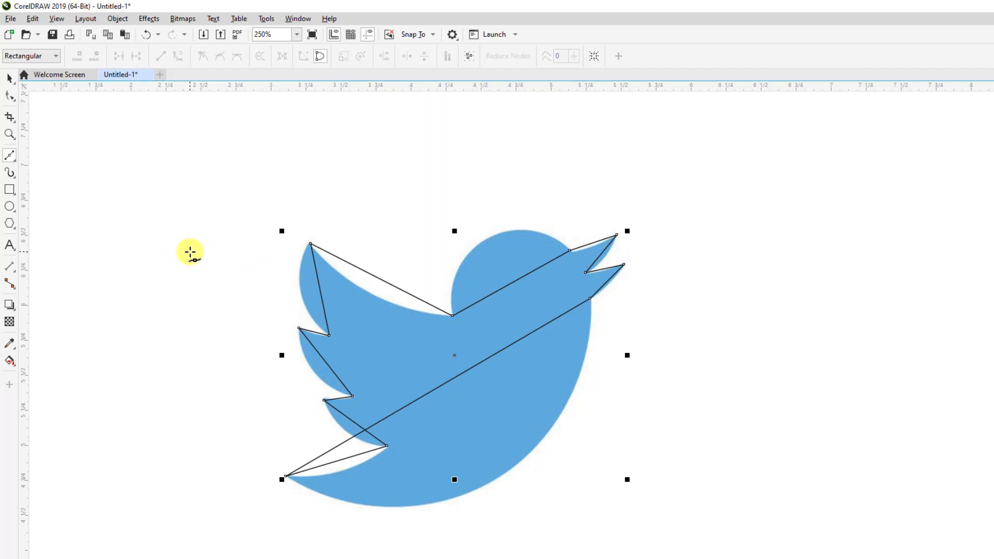
Step: Try to bend the straight belly segment toward the bird's underside with the Shape tool, and undo the change
click(9, 96)
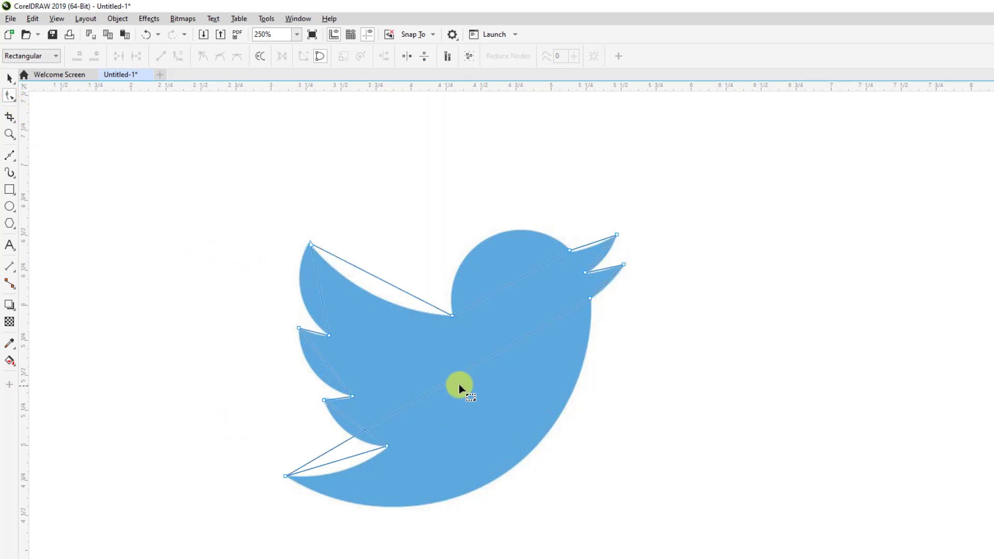
drag(459, 374, 485, 408)
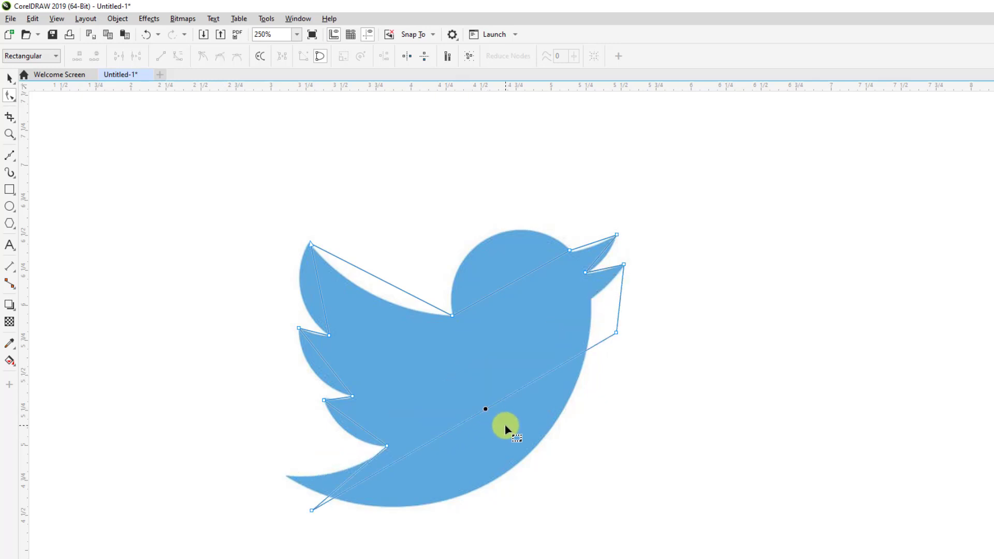
key(ctrl+z)
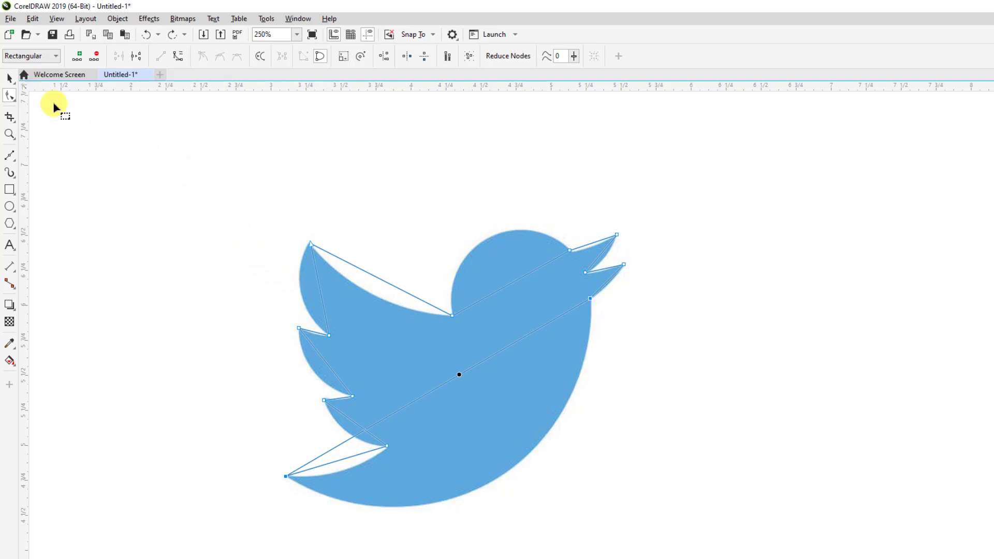
Step: Select all nodes of the bird outline and convert its straight segments to curves
click(155, 147)
drag(154, 146, 684, 549)
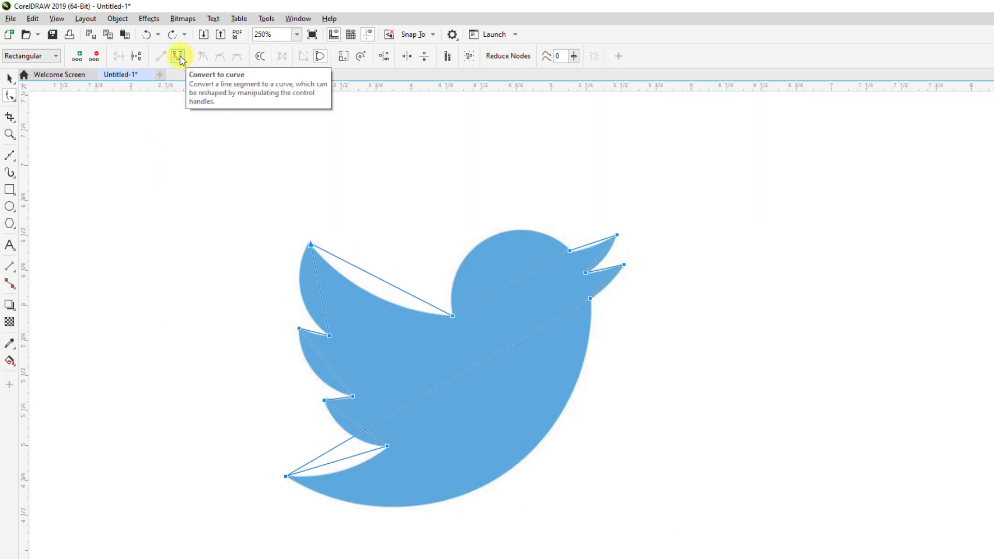
click(179, 56)
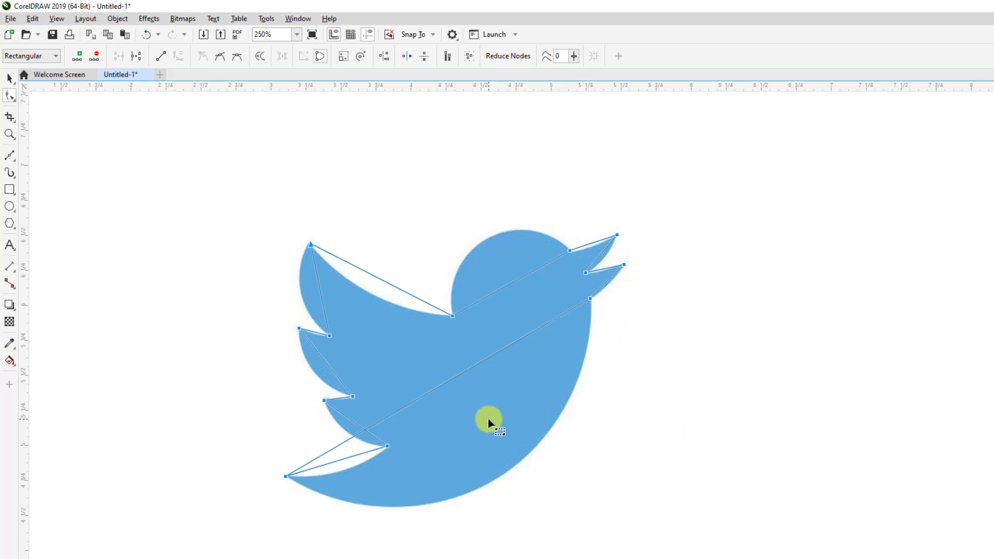
Step: Bend the long segment between throat and tail tip outward to follow the bird's round belly edge
scroll(488, 417, up, 1)
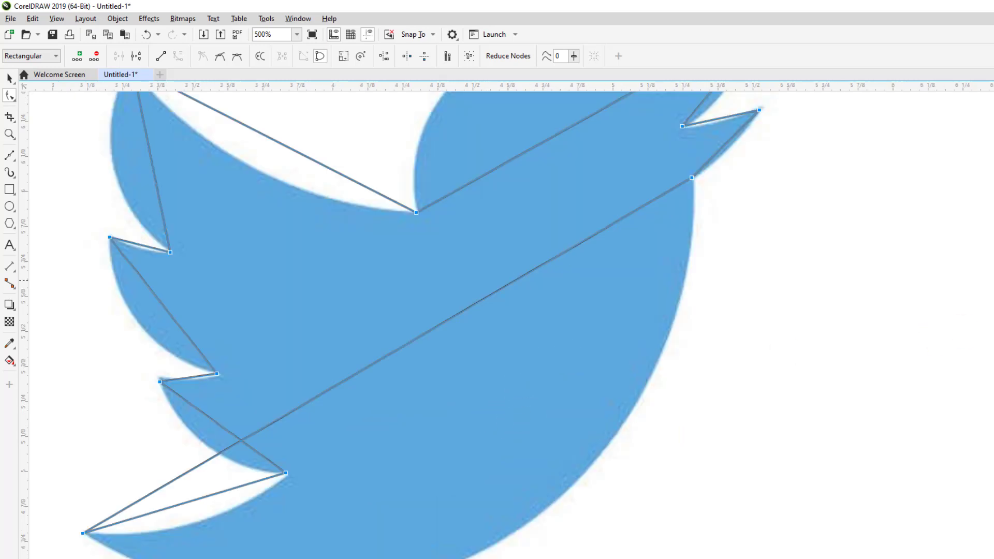
scroll(541, 259, down, 2)
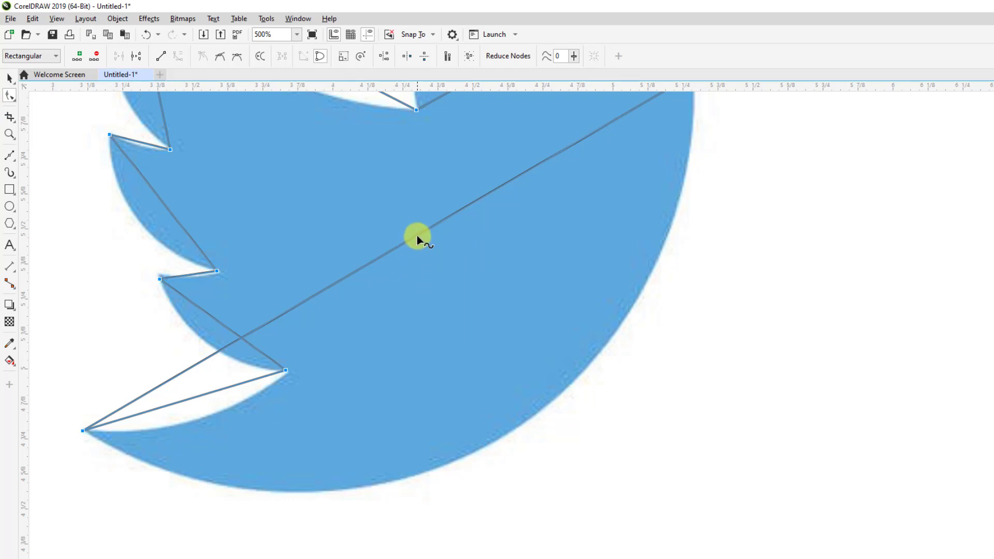
drag(417, 236, 530, 416)
scroll(599, 406, down, 2)
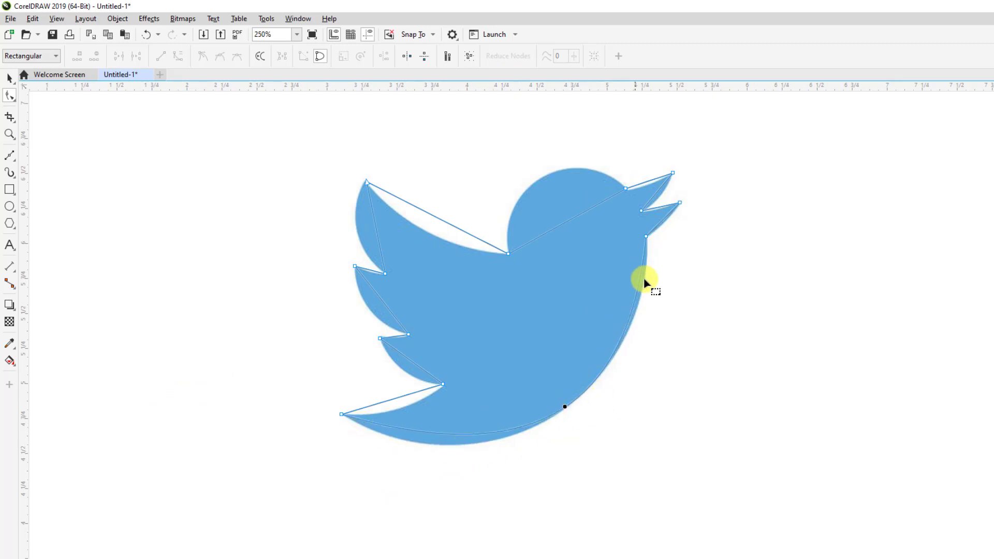
Step: Adjust the control handles at the tail tip and throat so the belly curve matches the bird's edge
scroll(412, 440, up, 2)
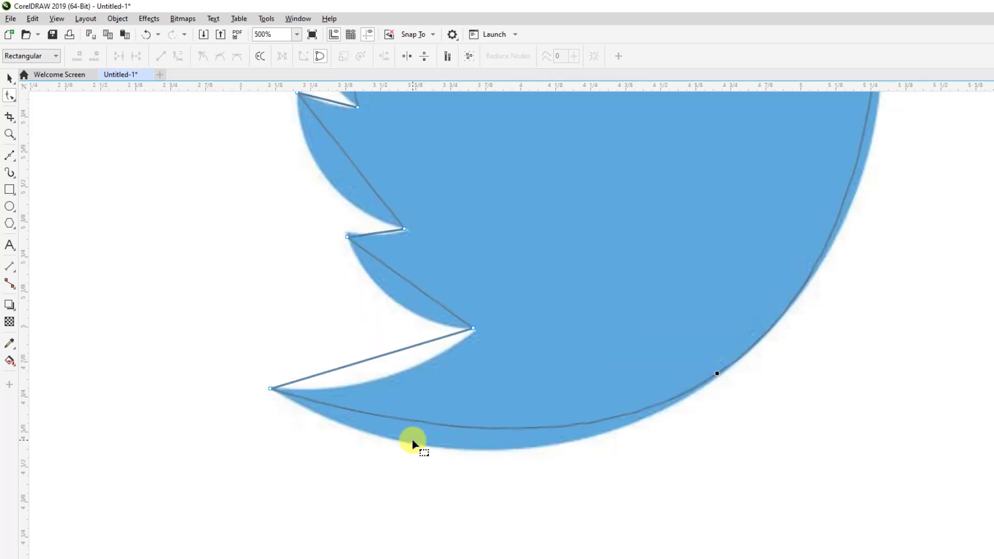
click(273, 390)
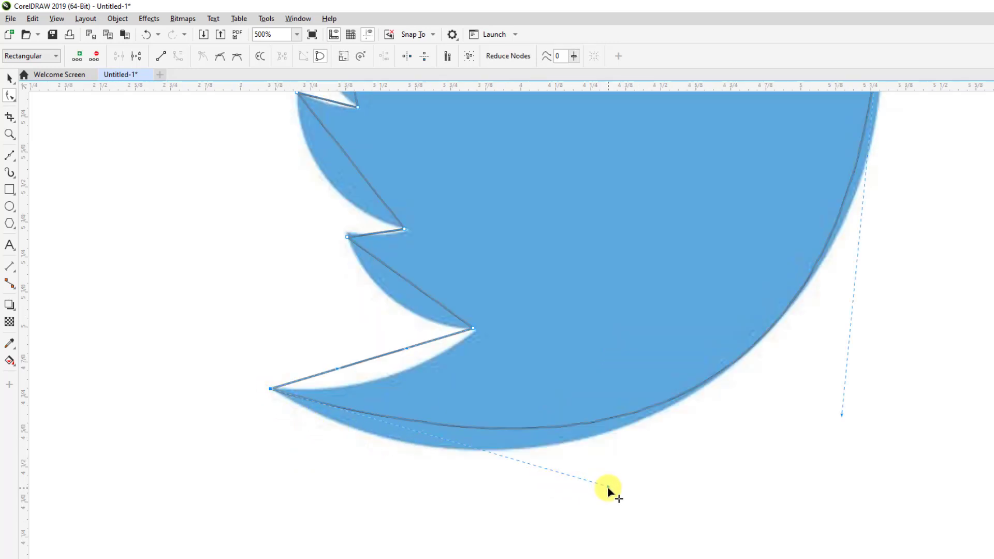
drag(608, 486, 540, 539)
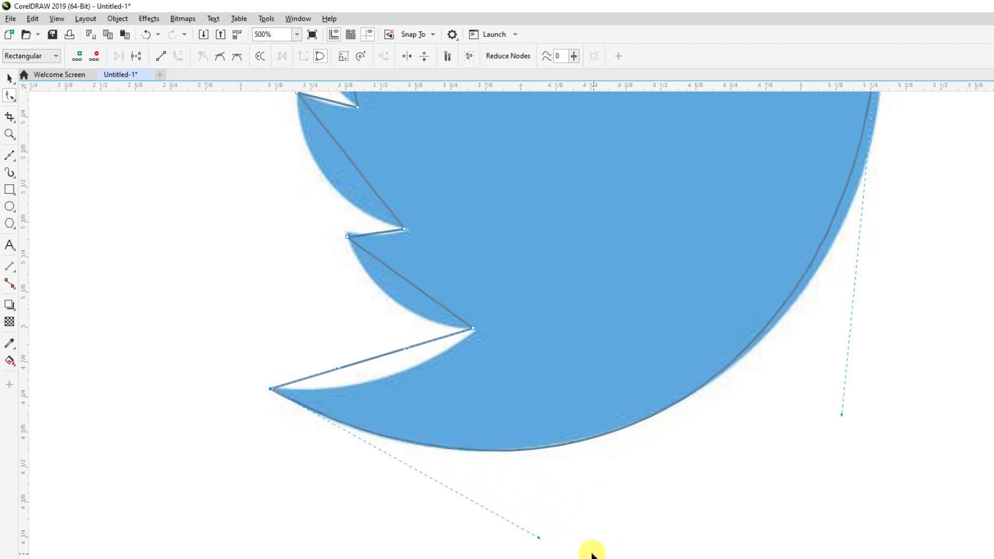
scroll(792, 555, right, 3)
scroll(694, 321, down, 1)
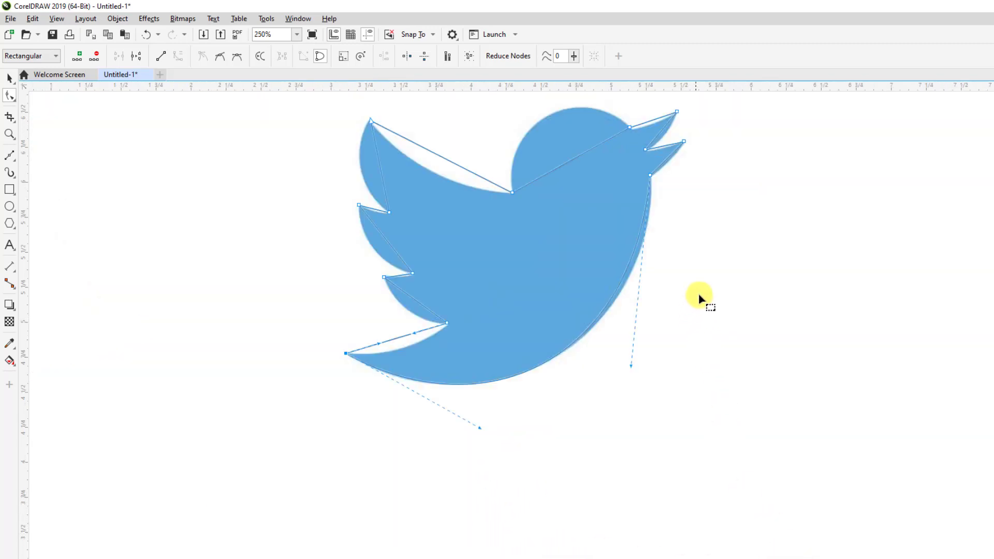
drag(633, 363, 651, 355)
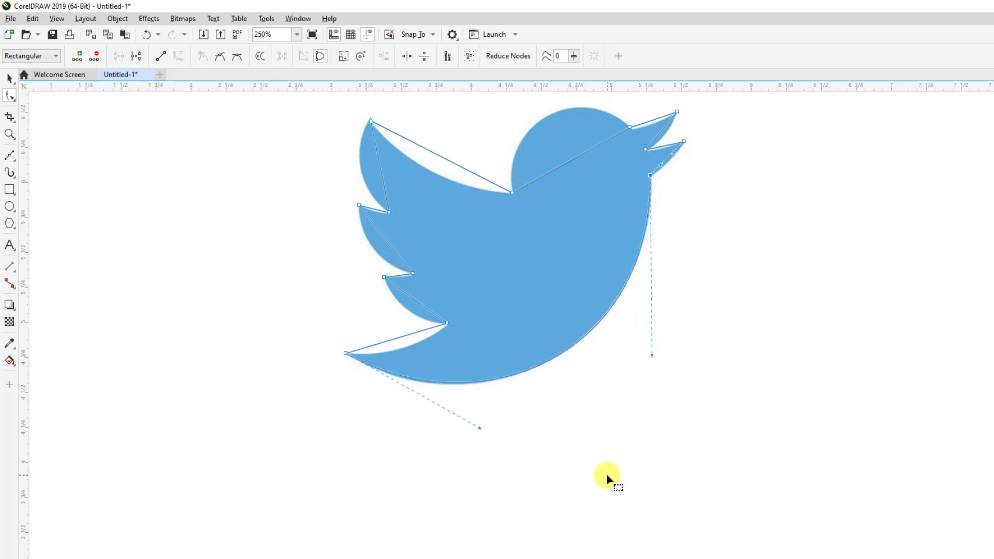
click(399, 337)
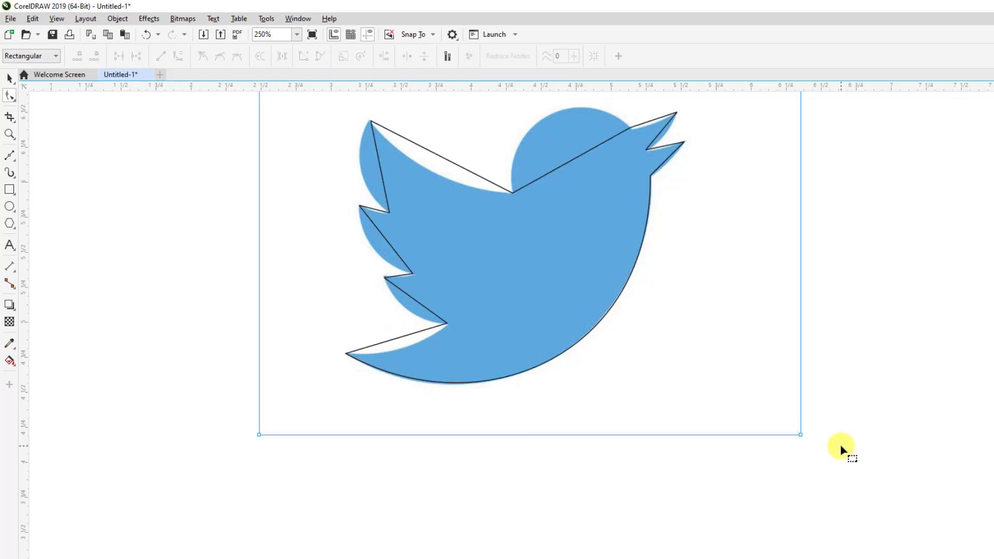
Step: Bend the tail's upper edge and the lowest wing feather's outer edge to follow the curves of the bird image
click(399, 343)
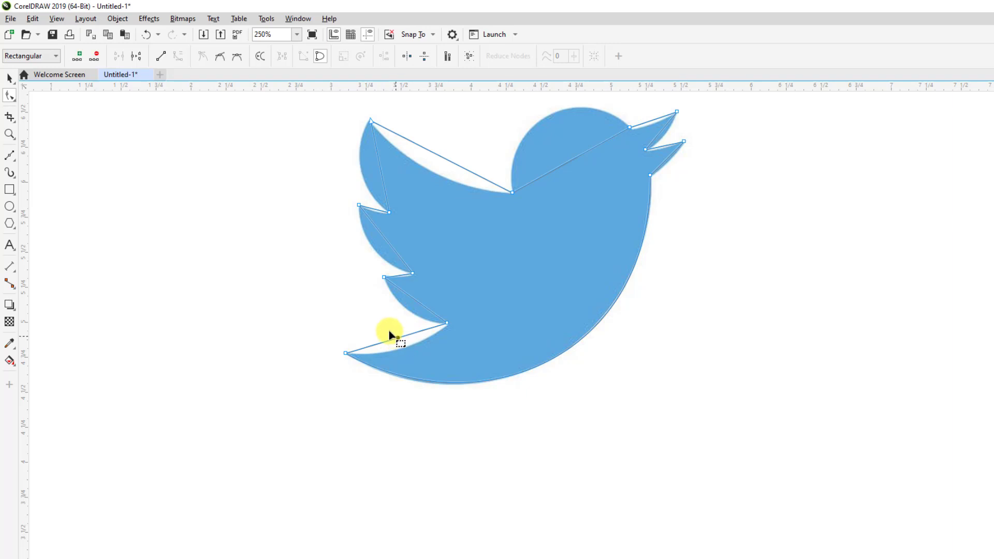
scroll(388, 333, up, 2)
drag(406, 348, 421, 366)
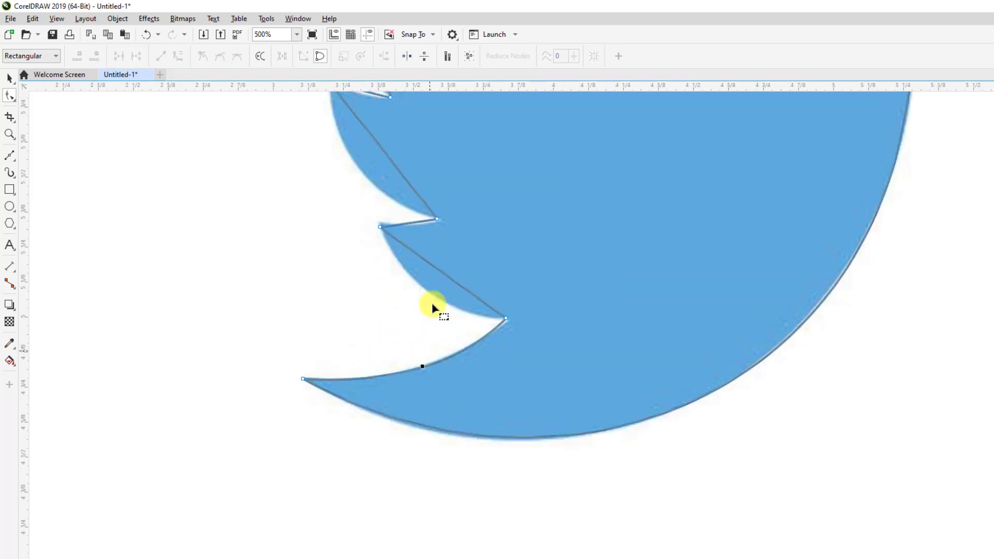
click(438, 268)
drag(437, 269, 424, 288)
Step: Bend the middle wing feather's straight outer segment outward to match the bird's edge
scroll(435, 289, up, 3)
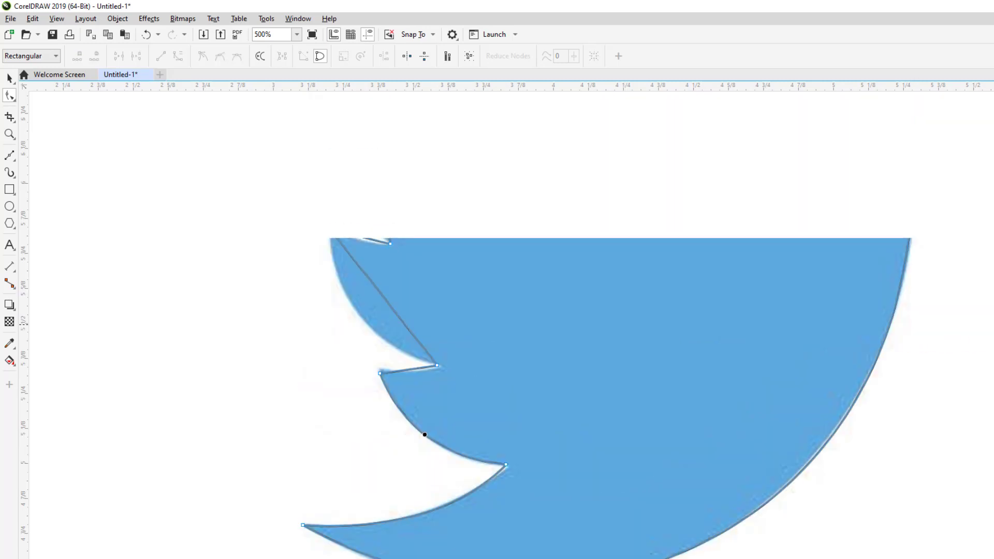
click(380, 291)
drag(380, 294, 355, 310)
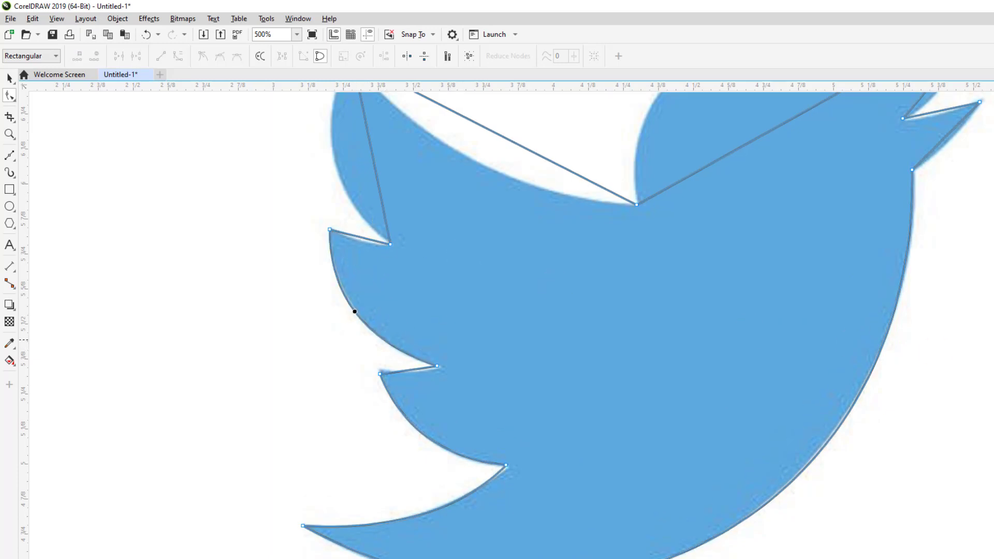
Step: Curve the top wing feather's outer edge, refine it with its control handles, and bend the short notch segment below it
scroll(591, 293, up, 4)
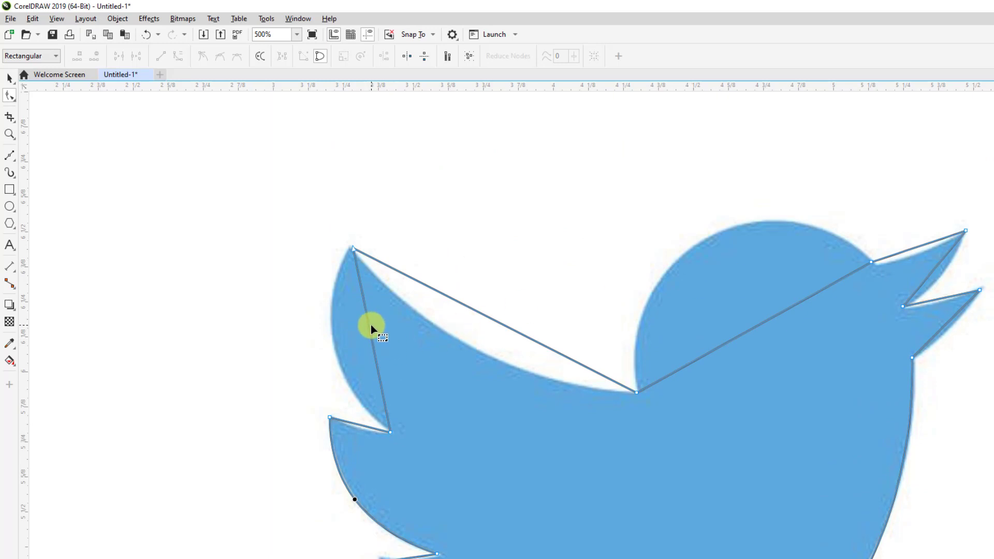
drag(369, 328, 307, 297)
click(352, 250)
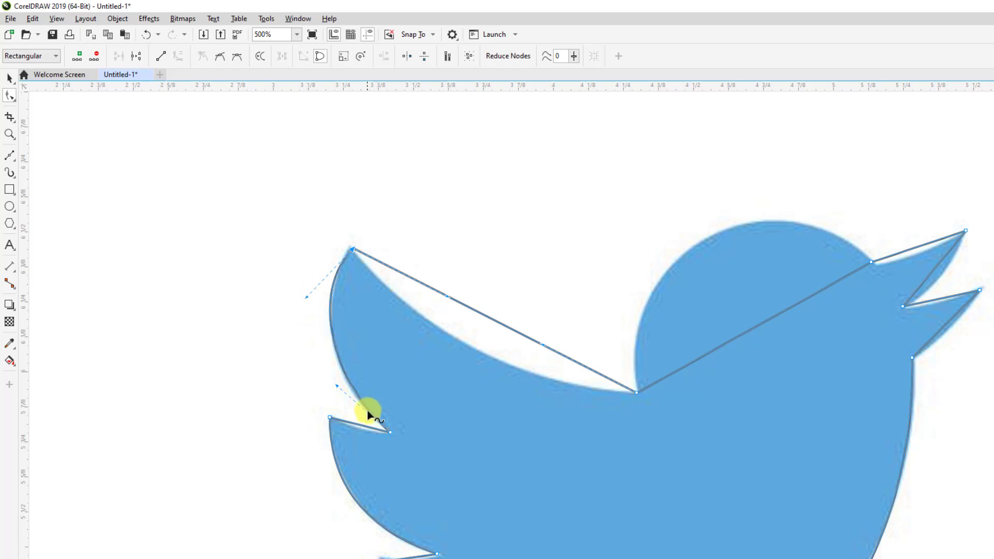
click(340, 392)
click(362, 426)
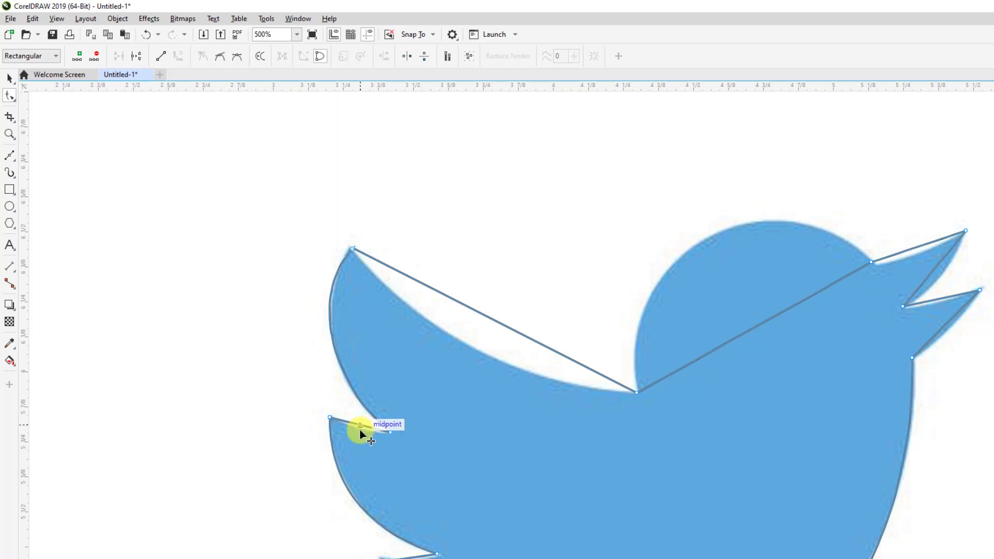
drag(359, 424, 361, 431)
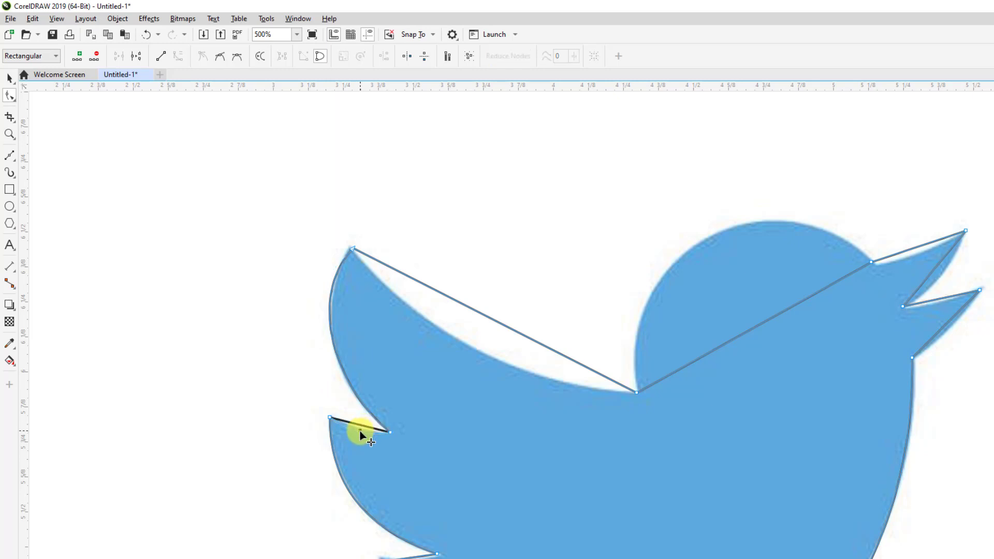
Step: Bend the long segment between the wing tip and the back of the neck inward along the wing's upper edge
click(510, 328)
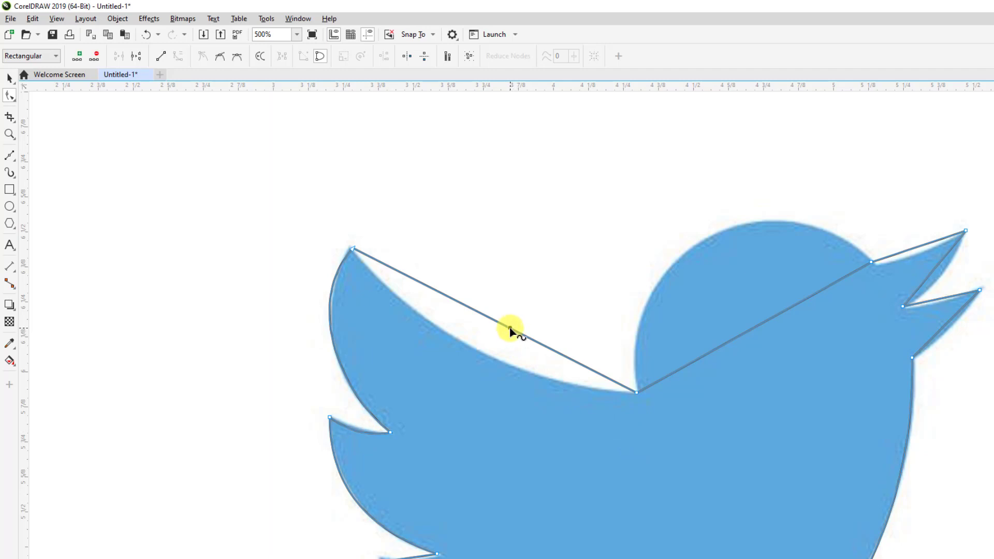
drag(510, 328, 483, 357)
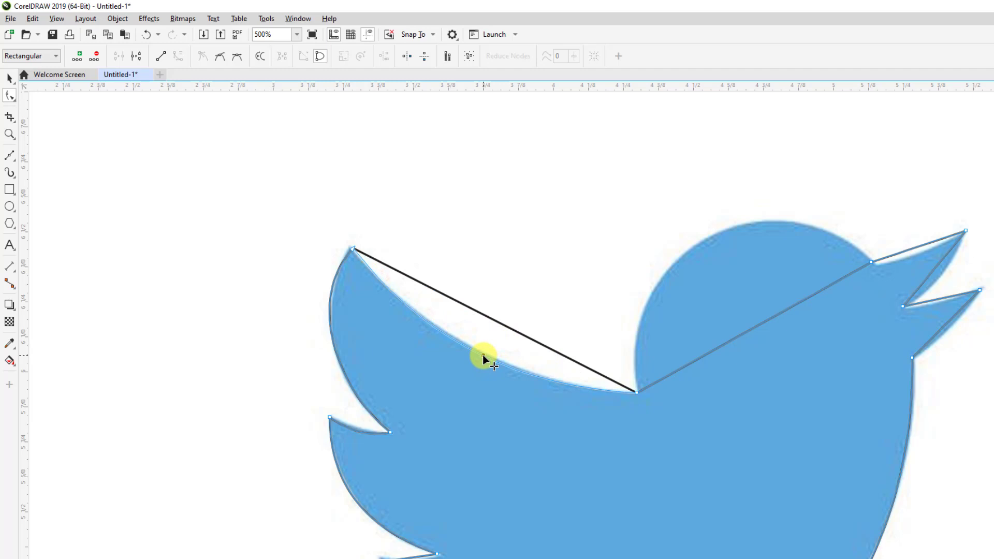
drag(483, 357, 484, 357)
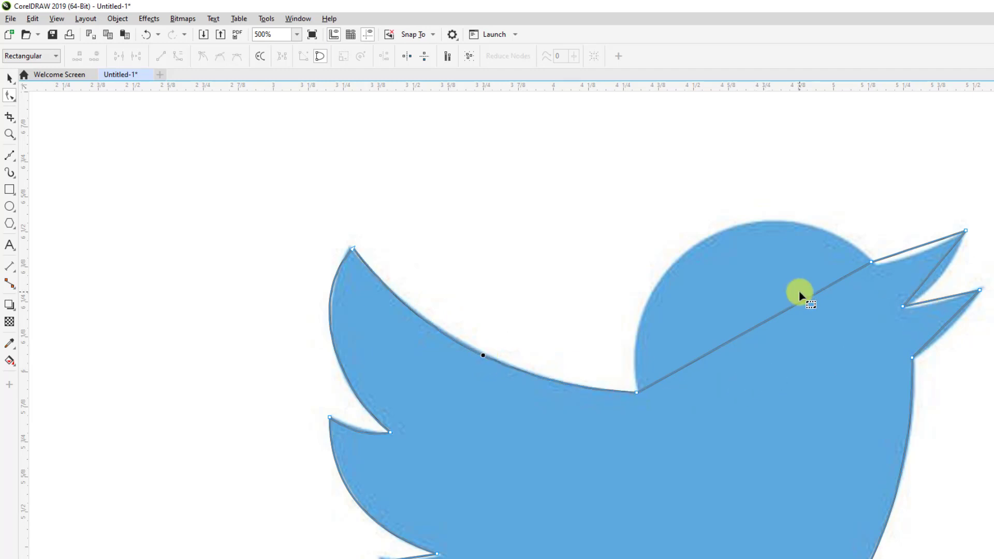
Step: Bend the head segment outward and adjust its control handles until it follows the round head
click(771, 322)
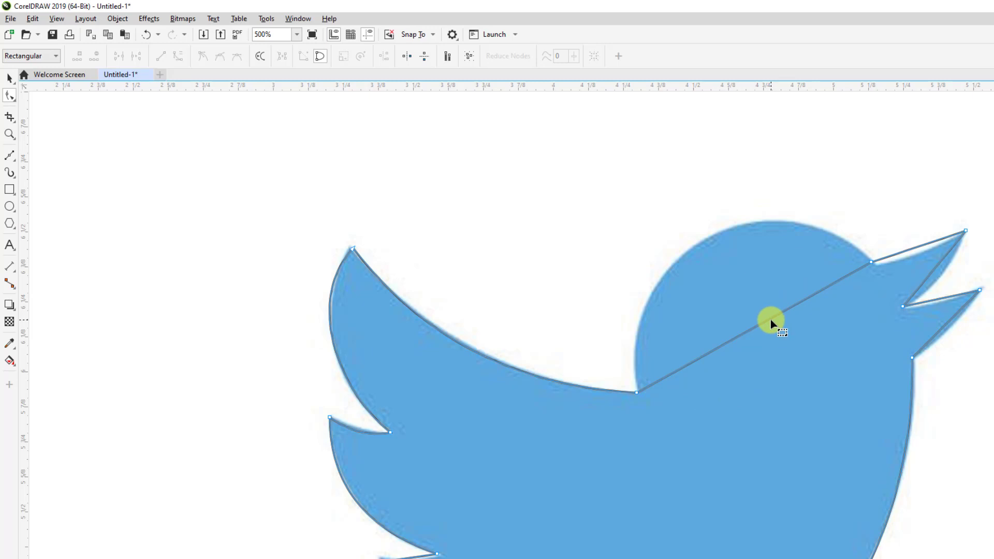
drag(771, 322, 712, 236)
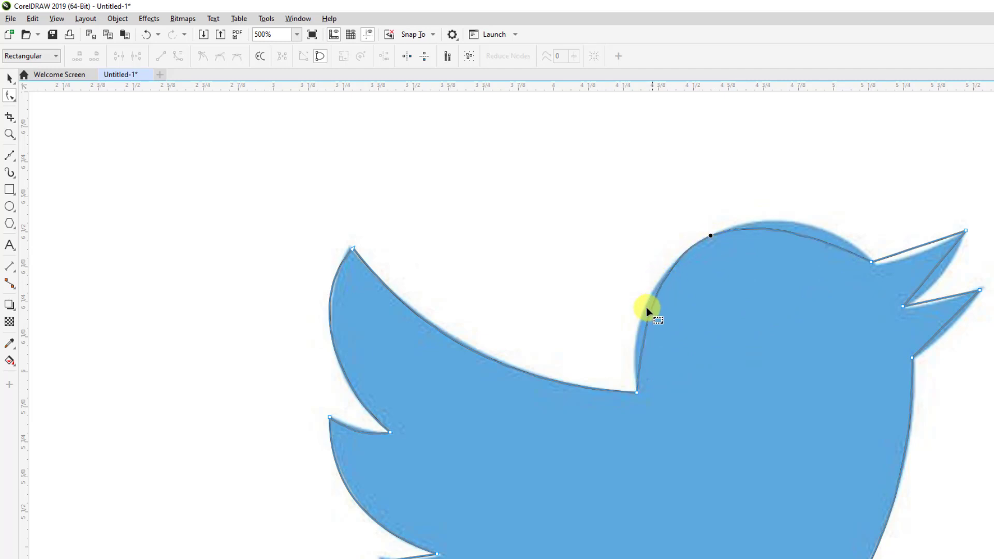
click(638, 392)
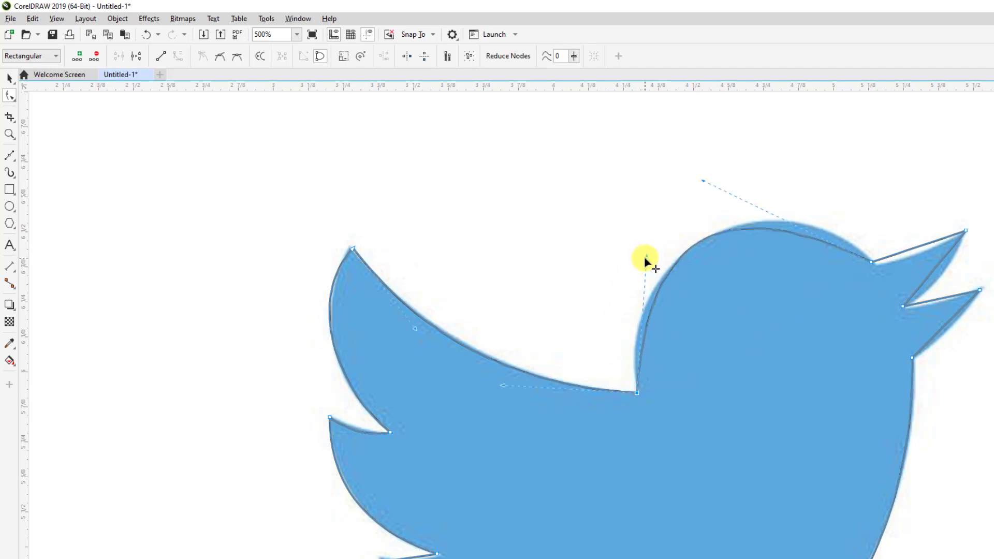
drag(643, 257, 624, 275)
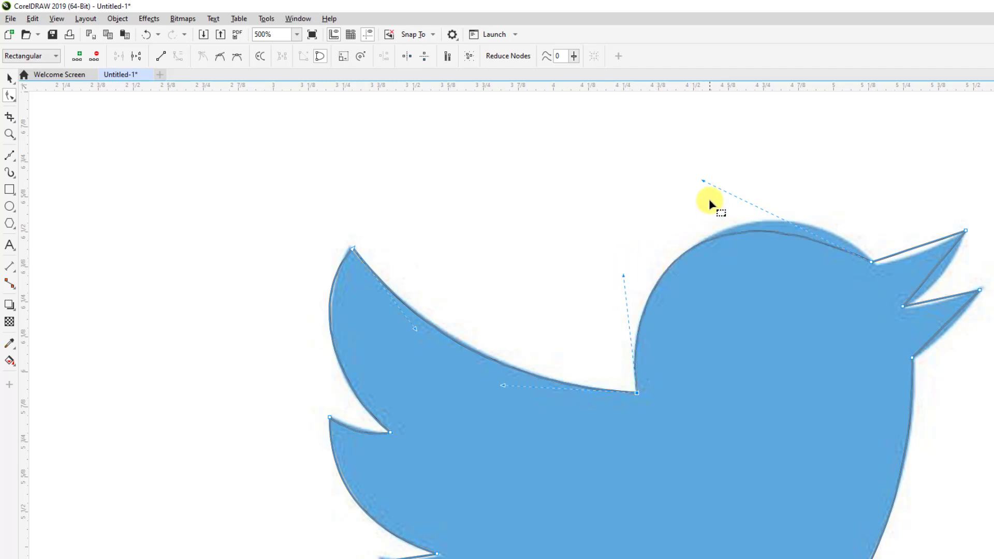
drag(703, 181, 758, 156)
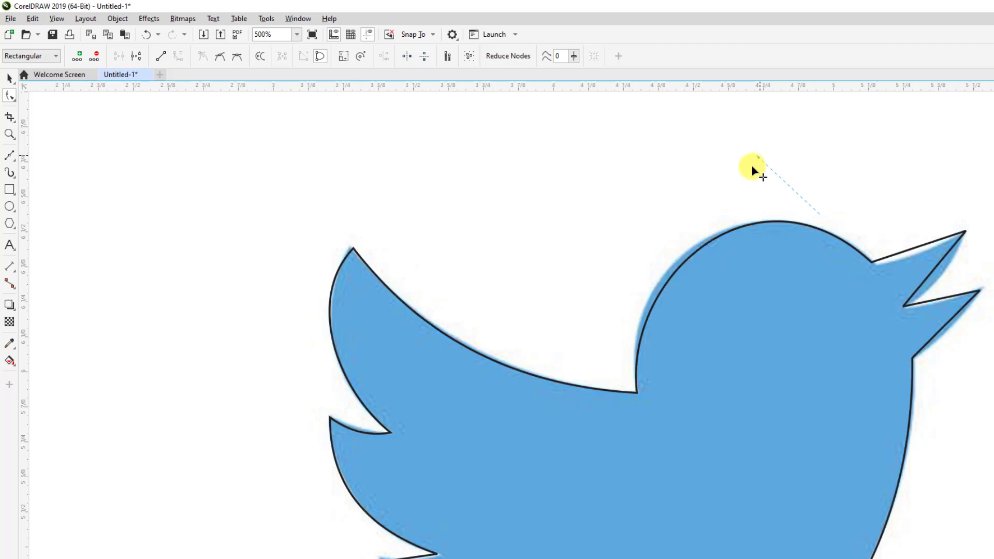
click(689, 252)
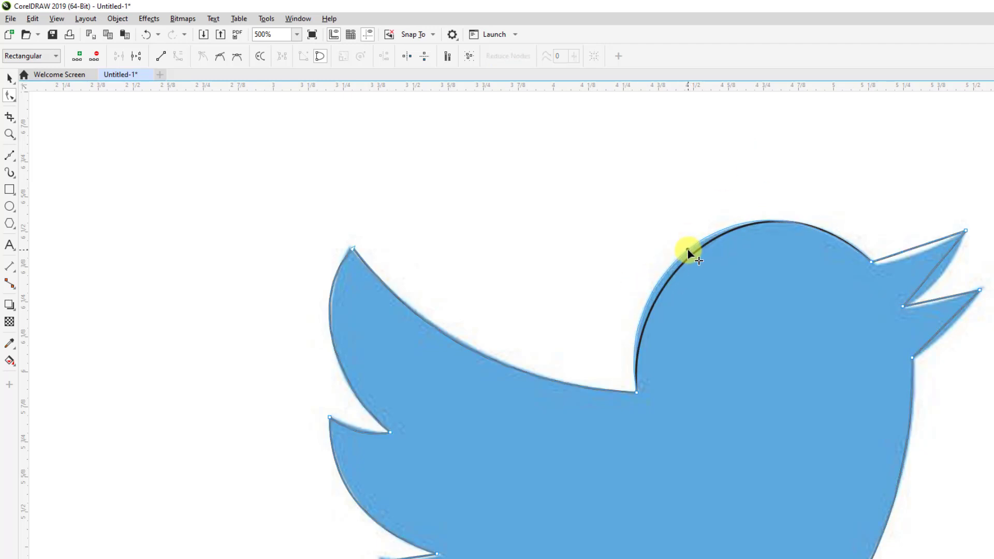
click(689, 252)
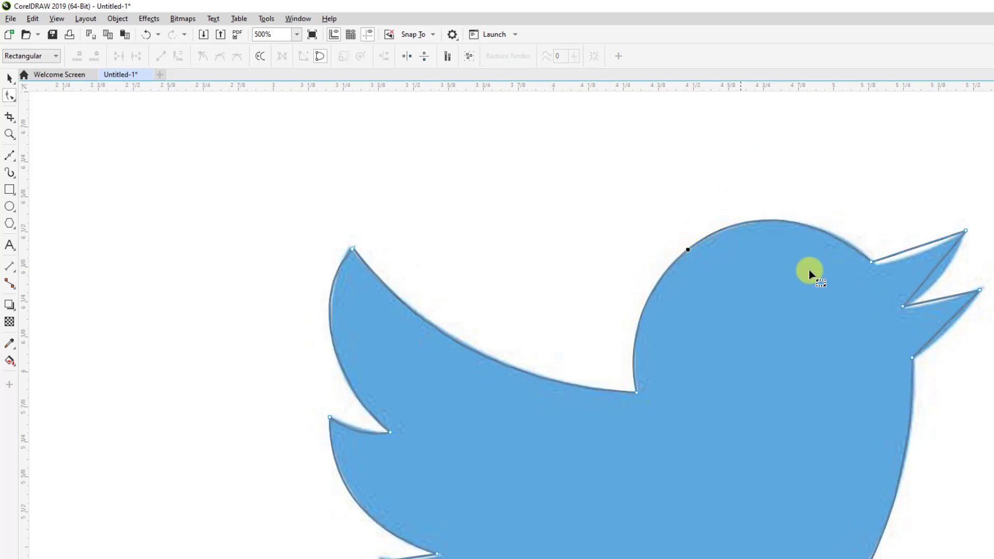
Step: Curve the top and bottom segments of the upper beak to match the image
click(914, 252)
mouse_move(915, 257)
mouse_down()
mouse_move(870, 255)
mouse_move(906, 269)
mouse_up()
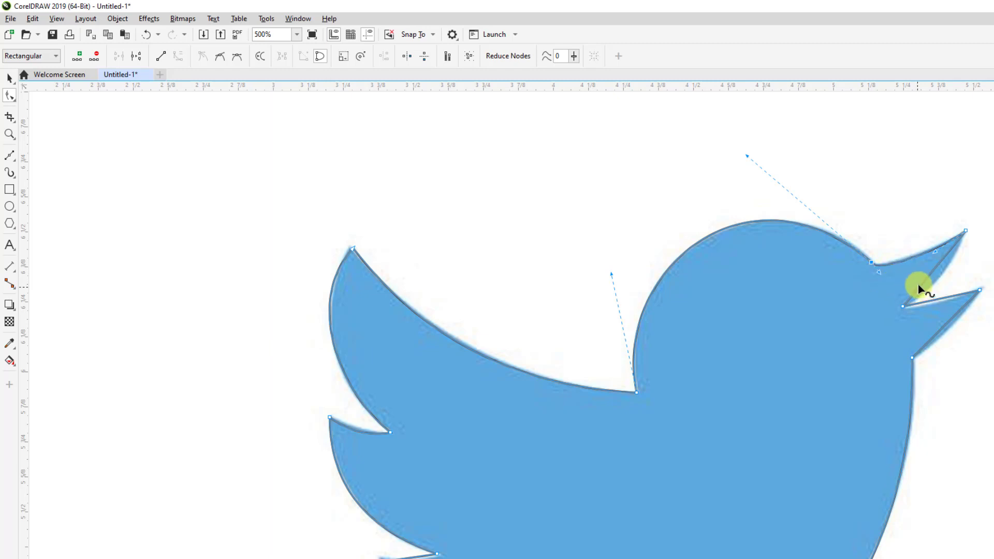
click(931, 278)
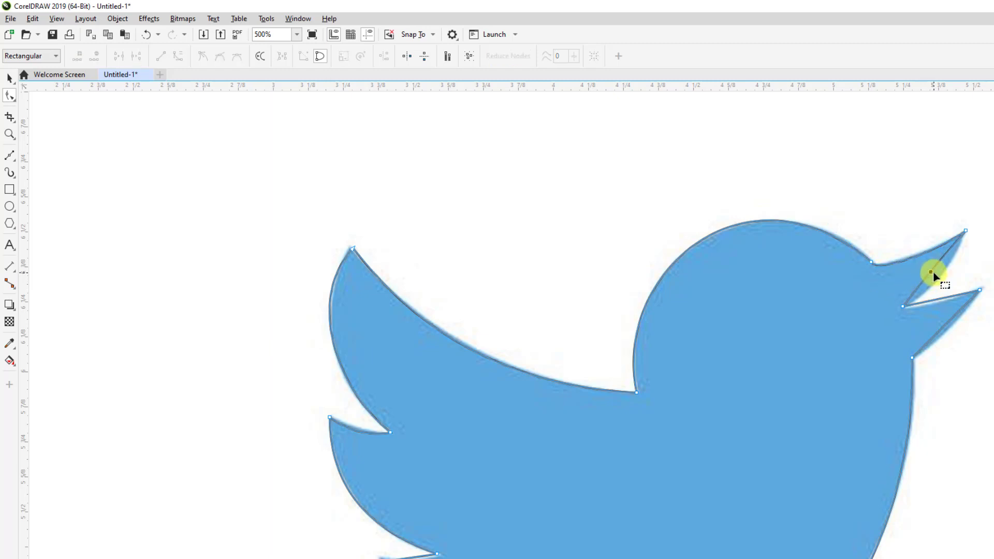
click(935, 275)
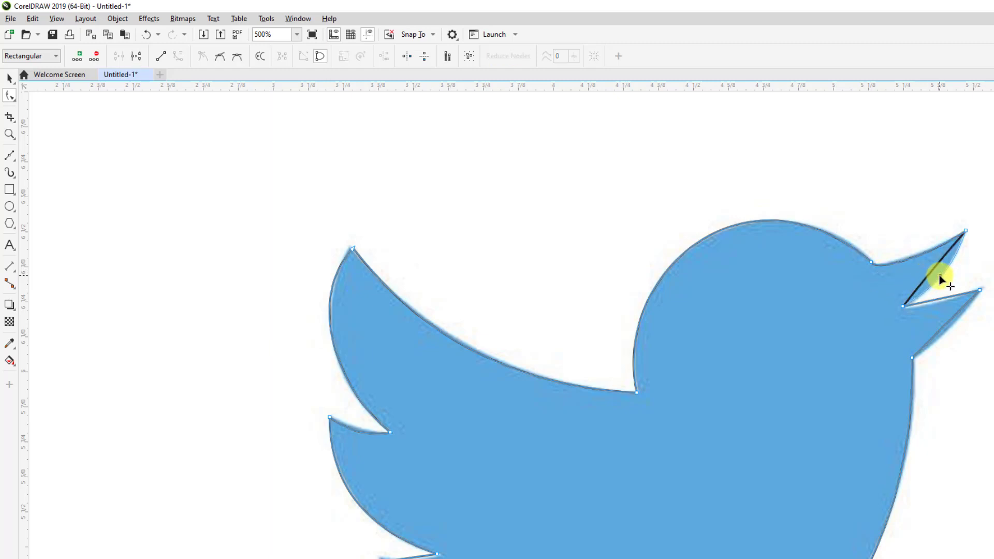
drag(941, 280, 932, 306)
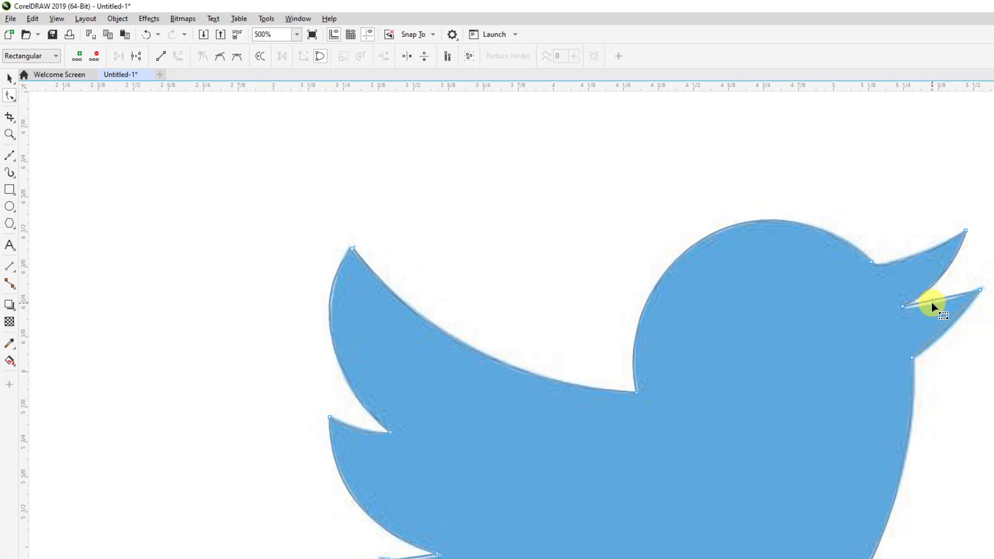
Step: Curve the top and bottom segments of the lower beak to match the image
click(931, 305)
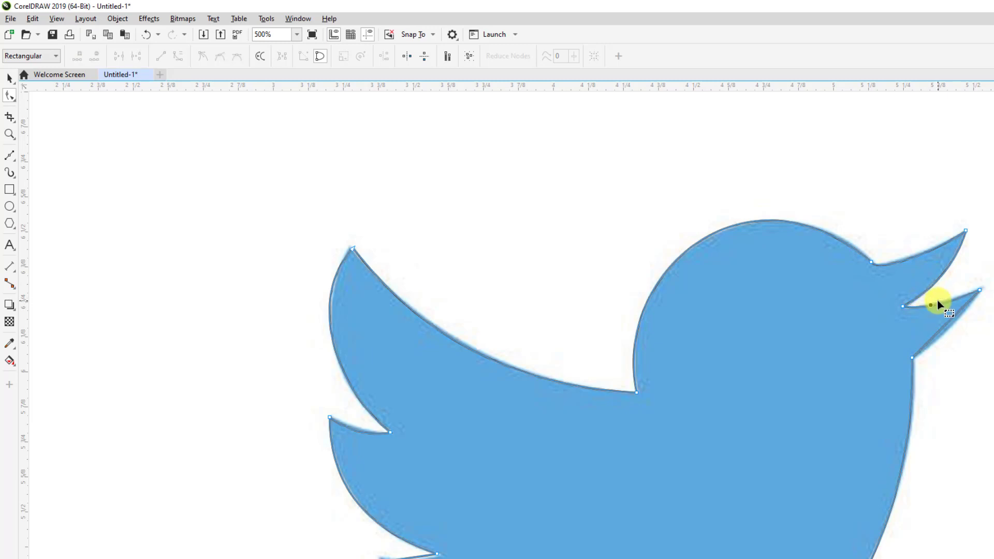
click(945, 330)
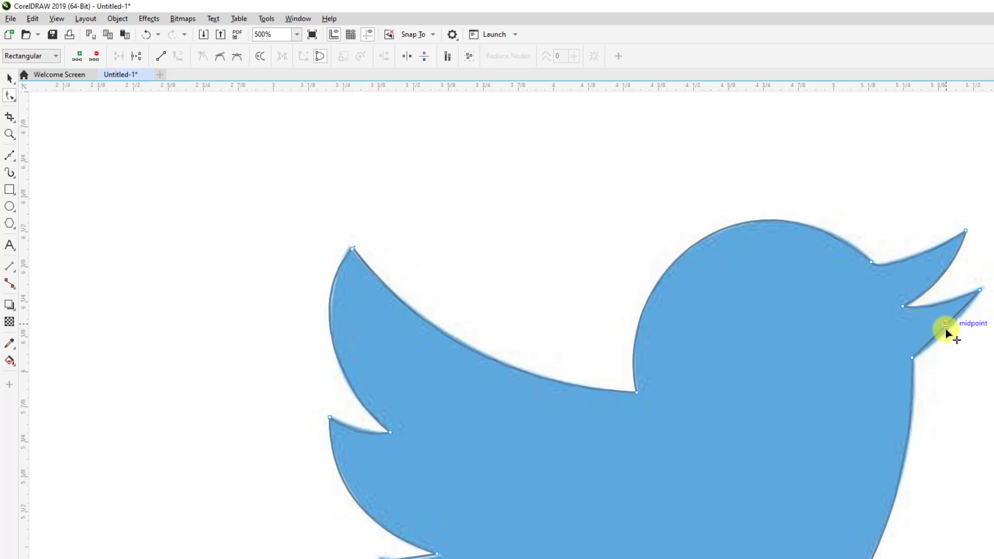
drag(947, 330, 946, 331)
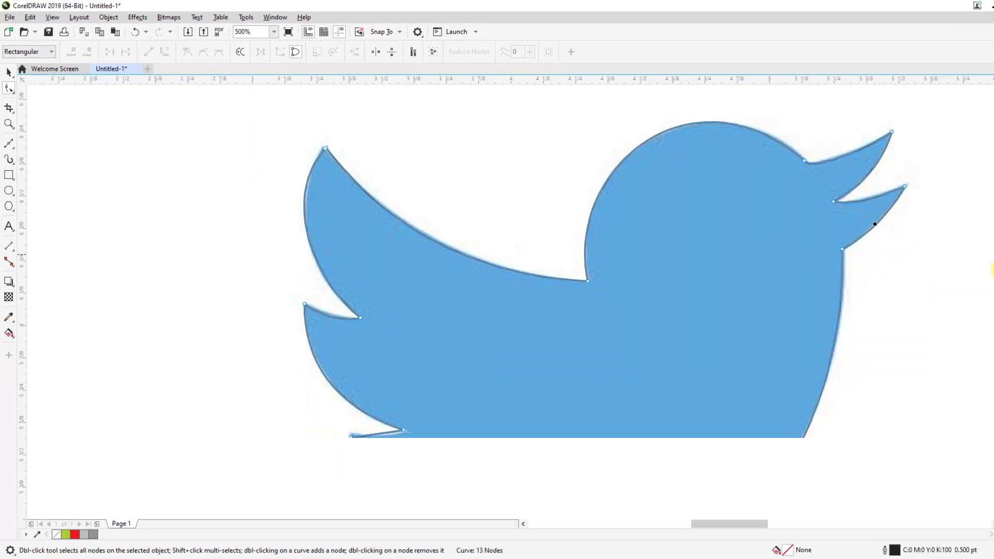
Step: Fill the finished bird outline with red
scroll(864, 274, down, 2)
scroll(799, 275, down, 2)
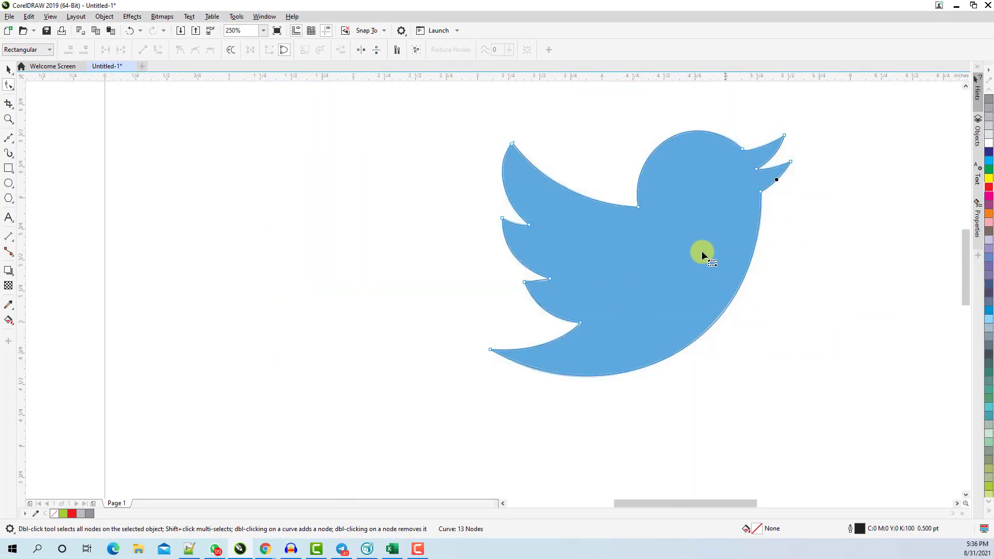
click(989, 188)
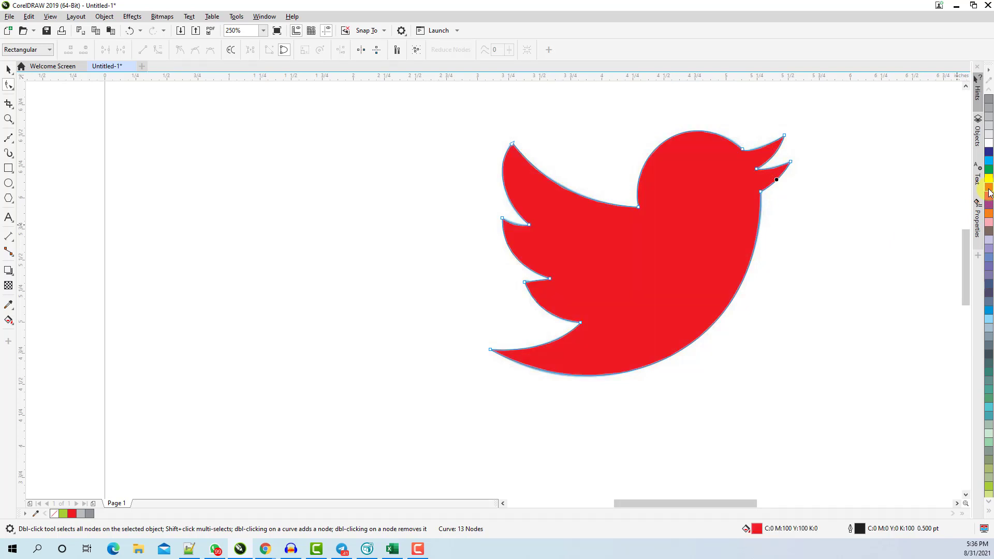
Step: Move the red bird off the source image to the empty area beside its wing, and color its outline red
click(9, 69)
drag(670, 251, 339, 278)
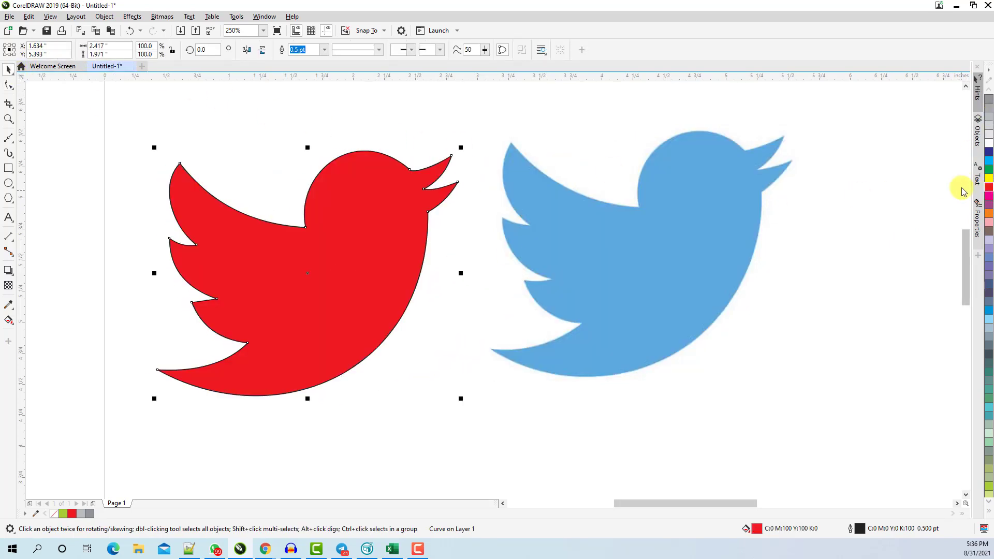
right_click(989, 190)
Step: Delete the imported blue bird bitmap
click(632, 279)
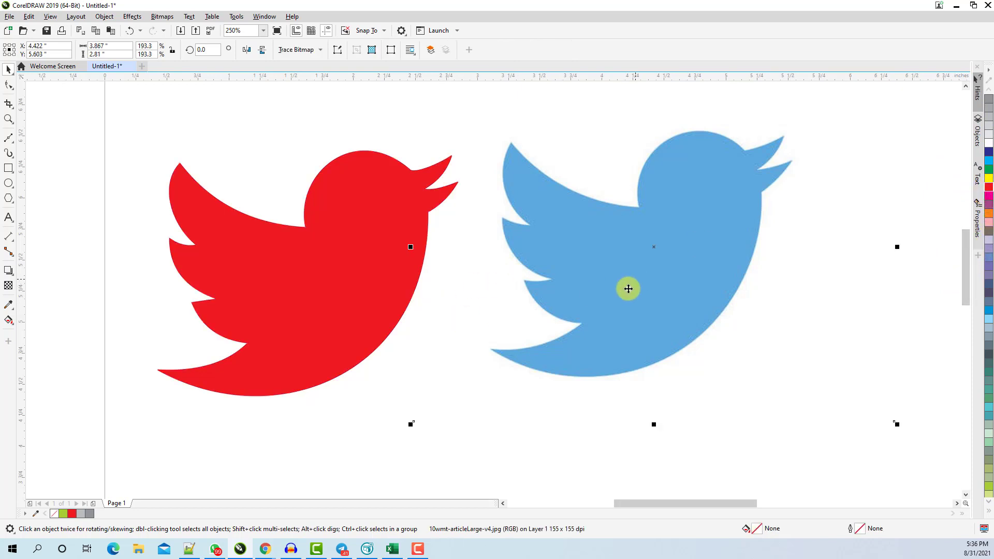
click(665, 264)
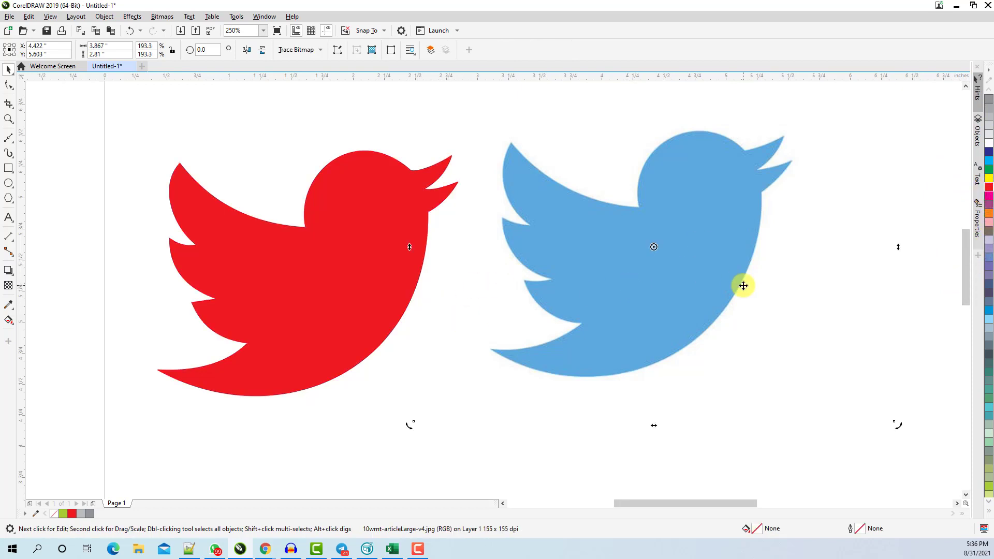
key(Delete)
Step: Move the red bird farther into the page, away from the page's side edge
scroll(347, 225, down, 5)
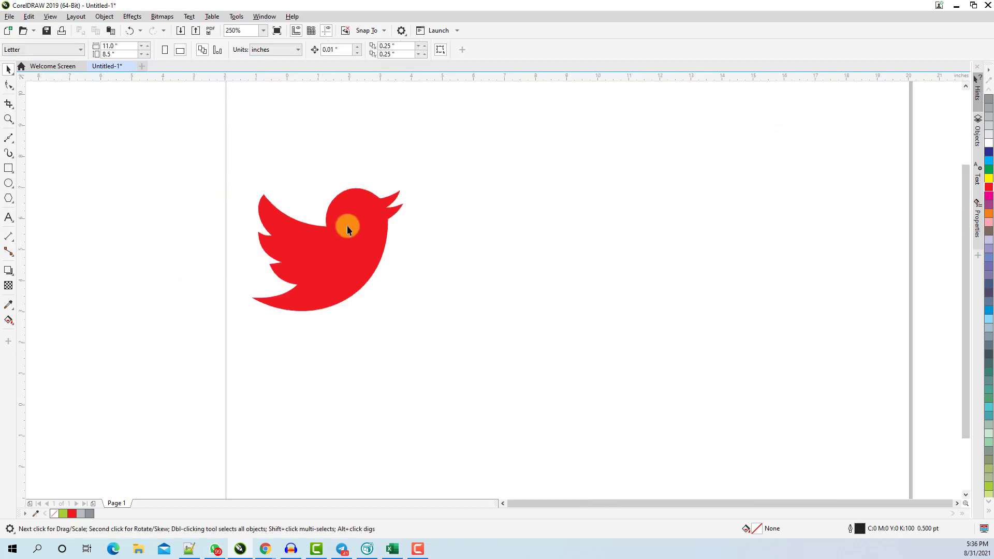
scroll(347, 229, up, 3)
drag(343, 230, 498, 253)
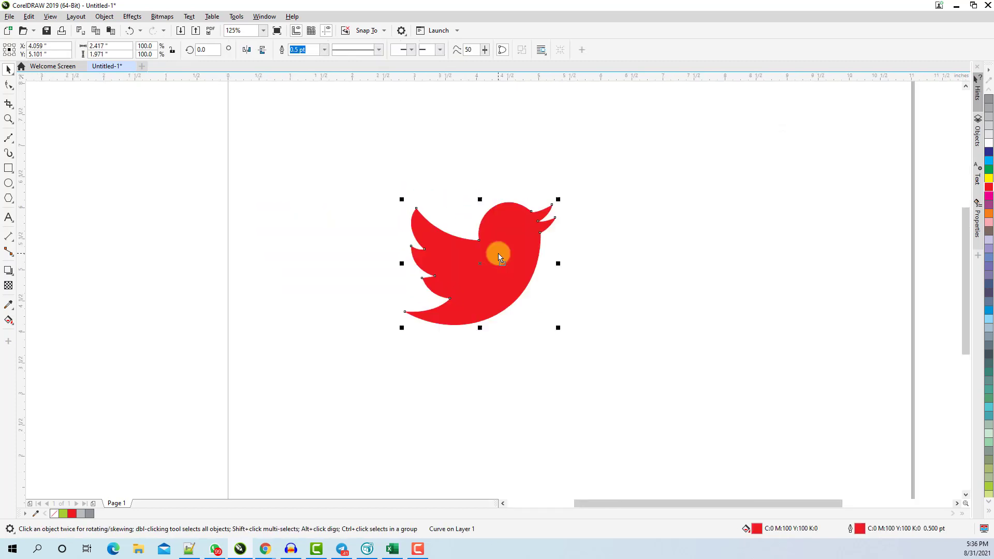
scroll(629, 268, up, 2)
scroll(506, 265, down, 2)
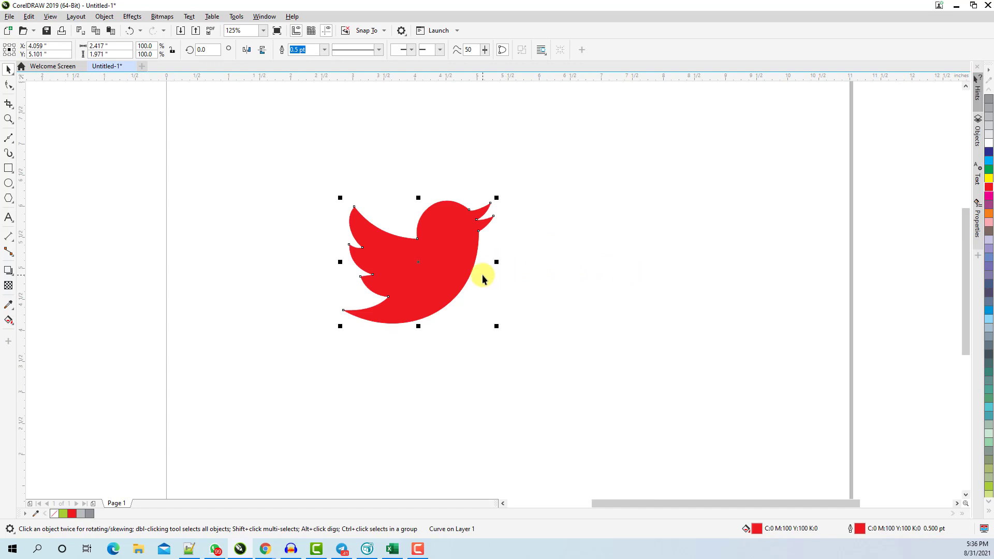